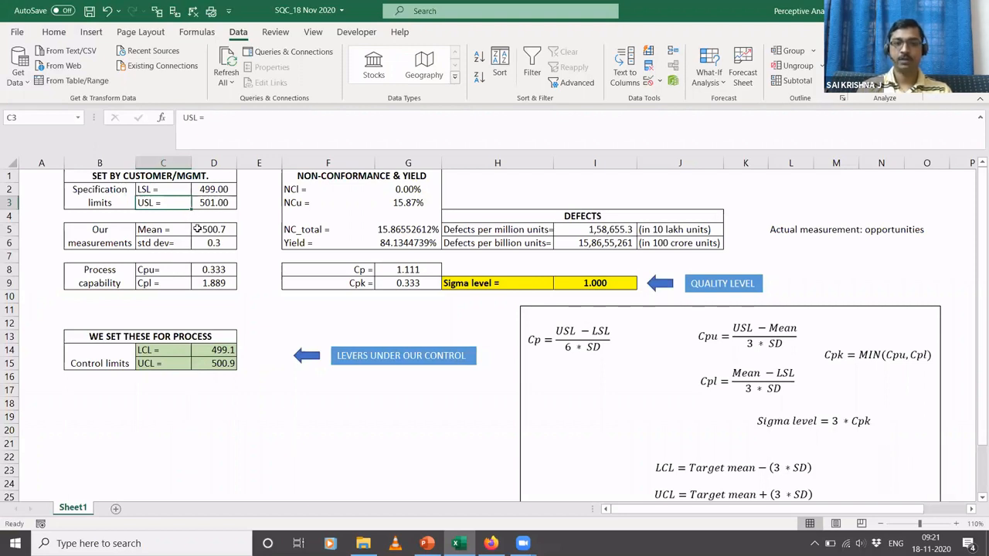
# - Inspect the measured mean in D5 and the formula behind the NCl value in G2
pyautogui.click(200, 230)
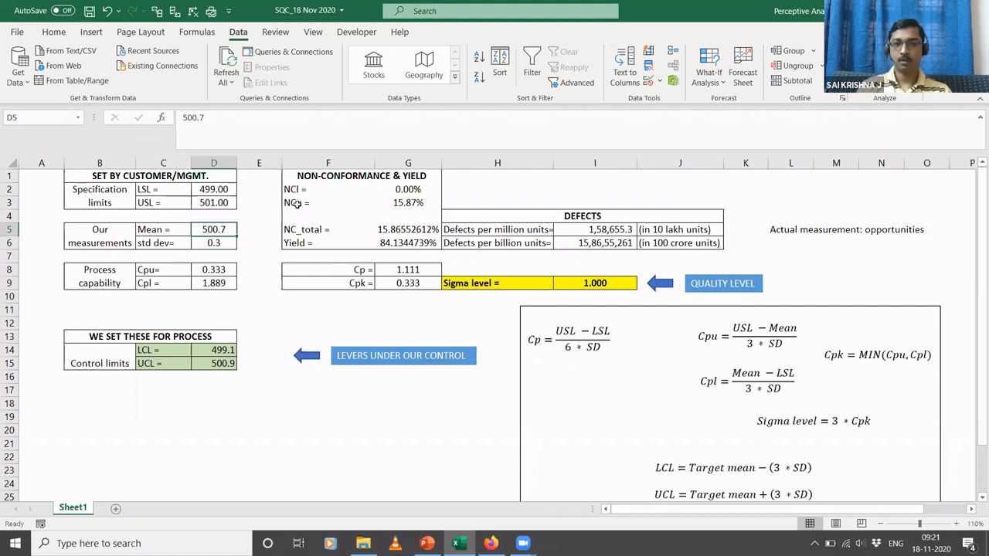
pyautogui.click(417, 189)
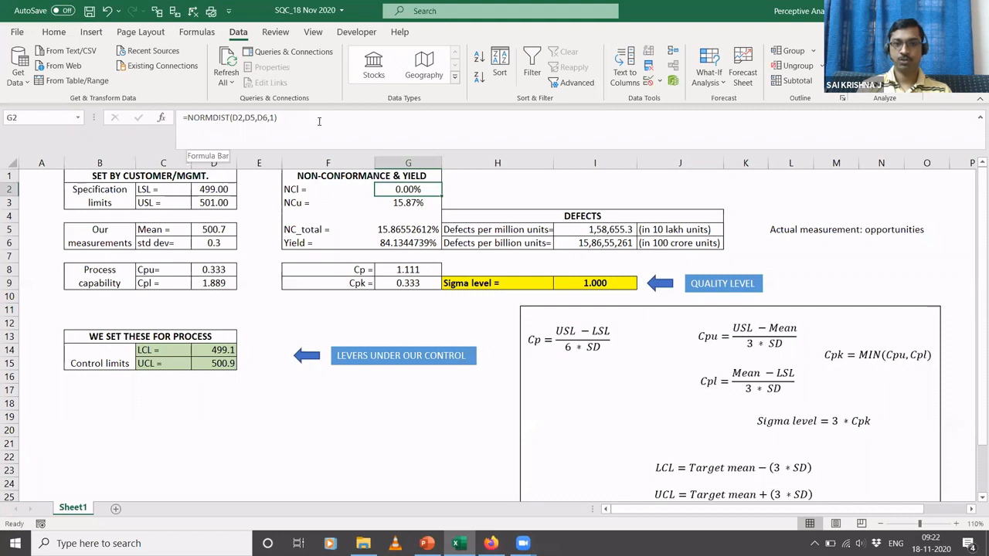
pyautogui.click(502, 186)
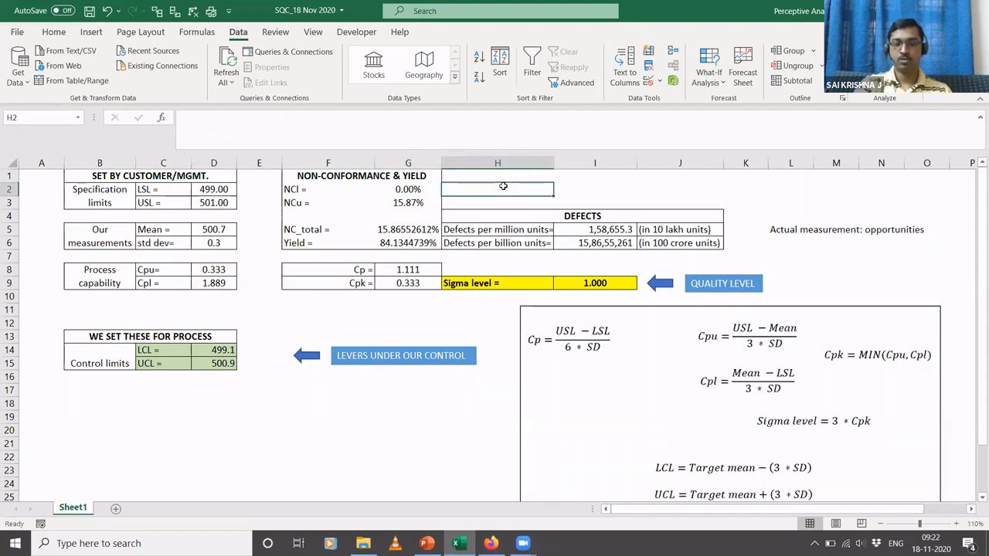
pyautogui.write('=n')
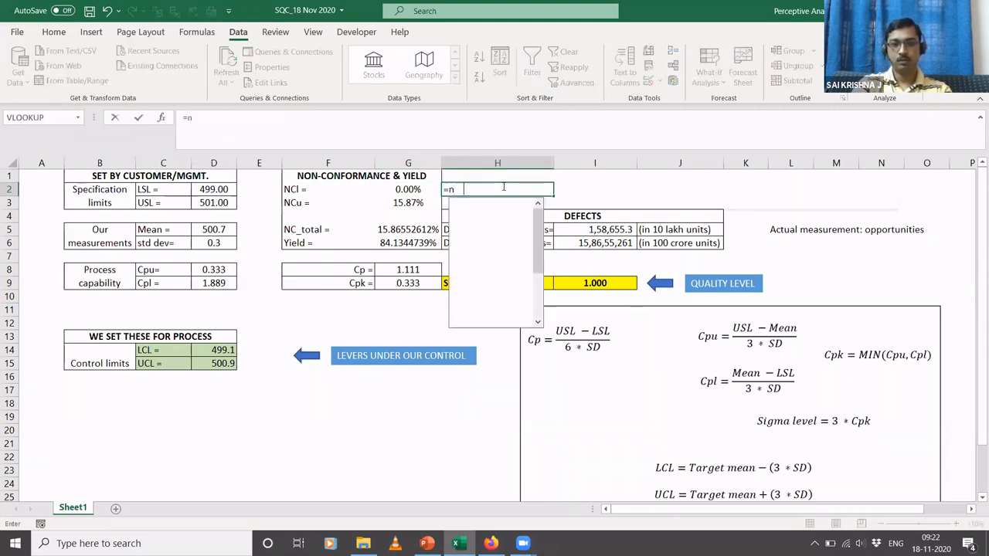
pyautogui.write('ormdi')
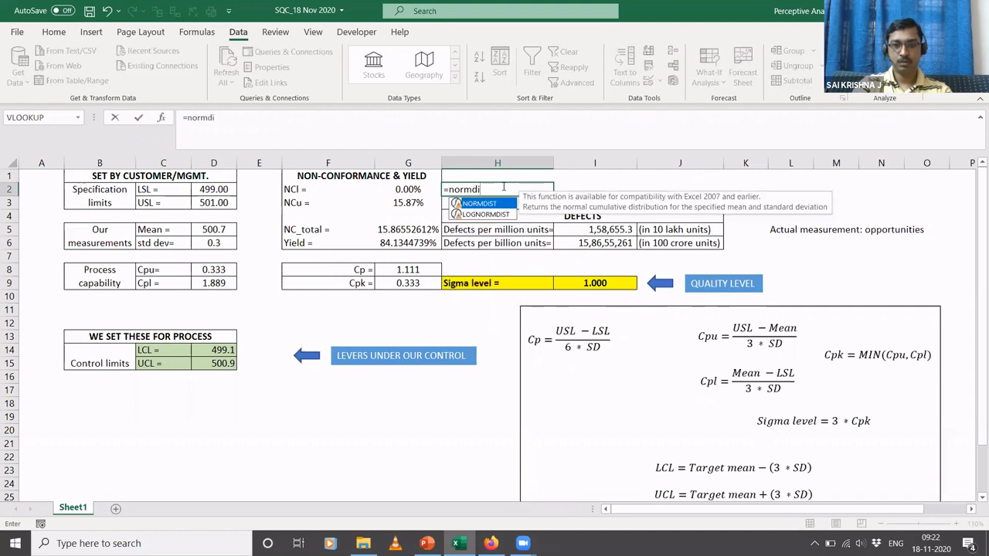
pyautogui.press('BackSpace')
pyautogui.press('BackSpace')
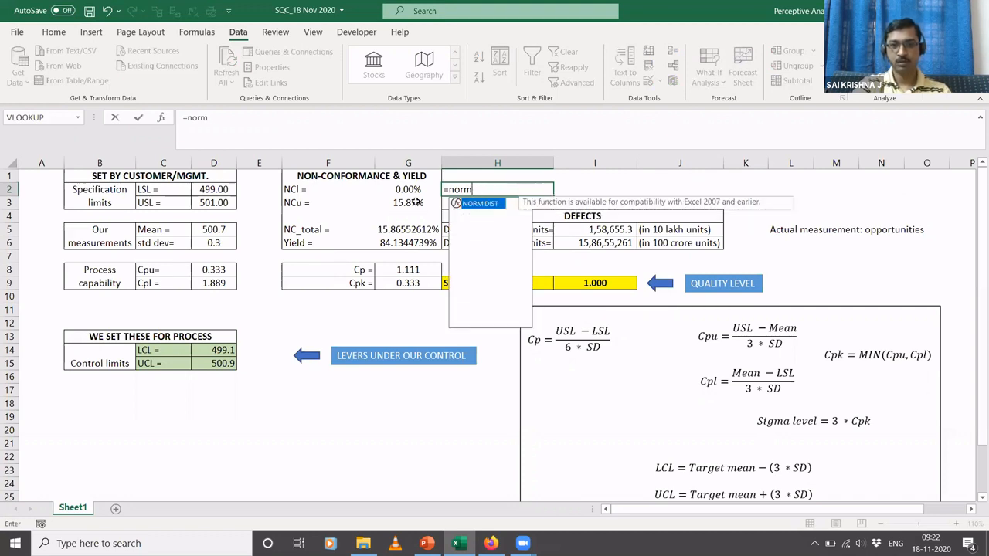
pyautogui.write('.di')
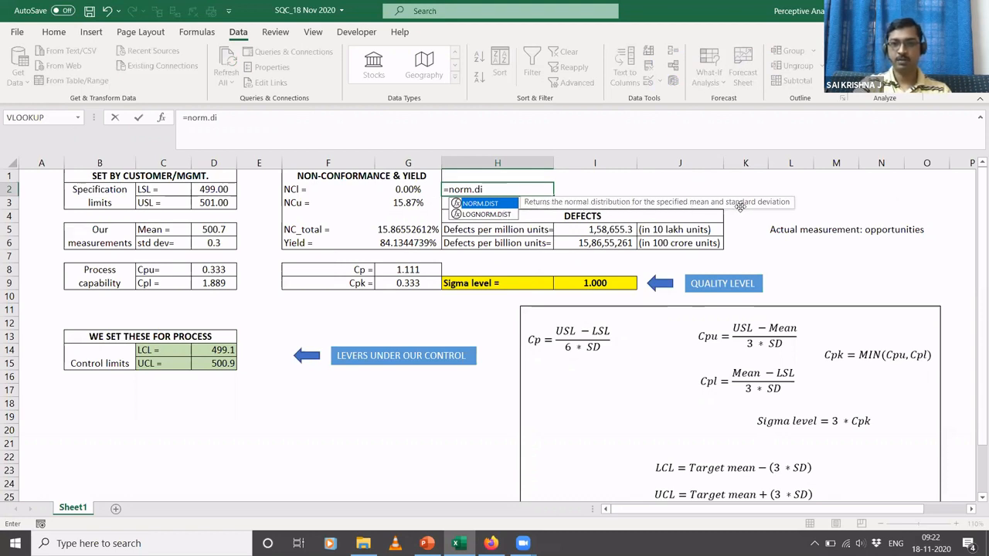
pyautogui.doubleClick(491, 203)
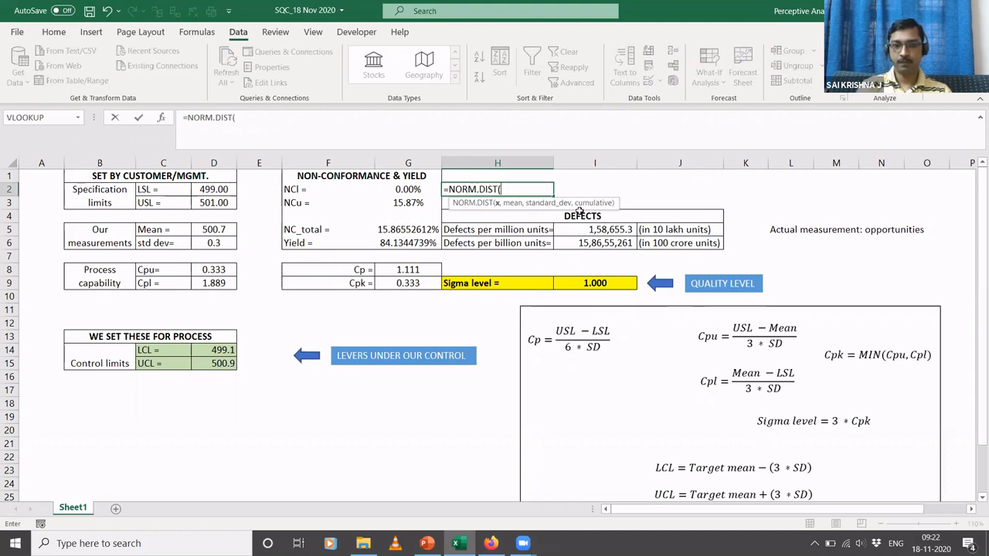
pyautogui.press('Escape')
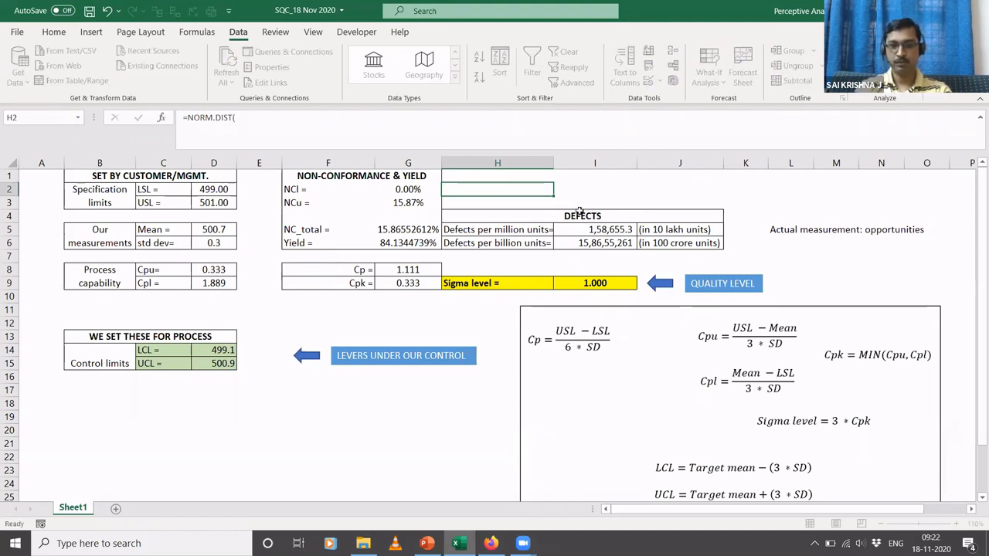
# - Enter the note "x, mean, SD, cumulative" in H2, beside the NCl value
pyautogui.write('x')
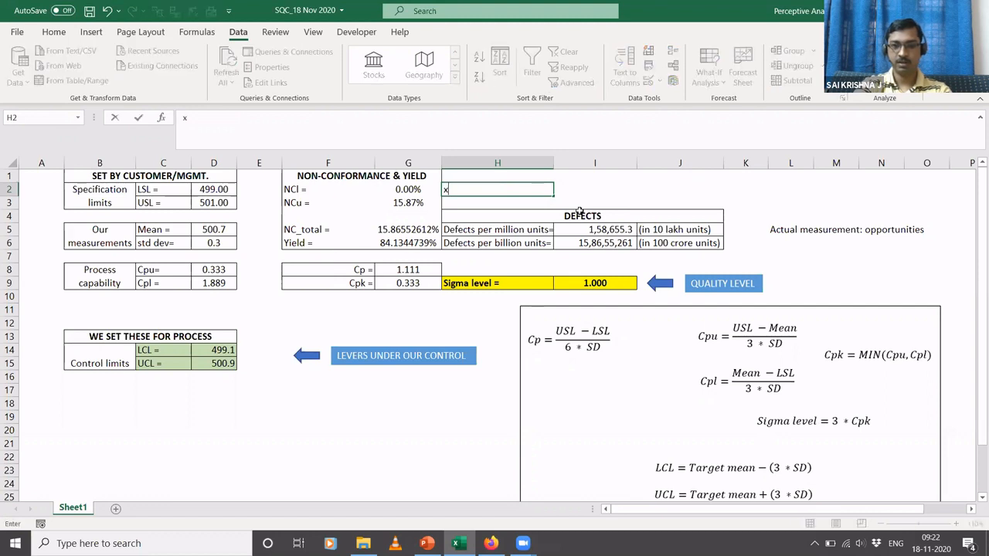
pyautogui.write(', mean,')
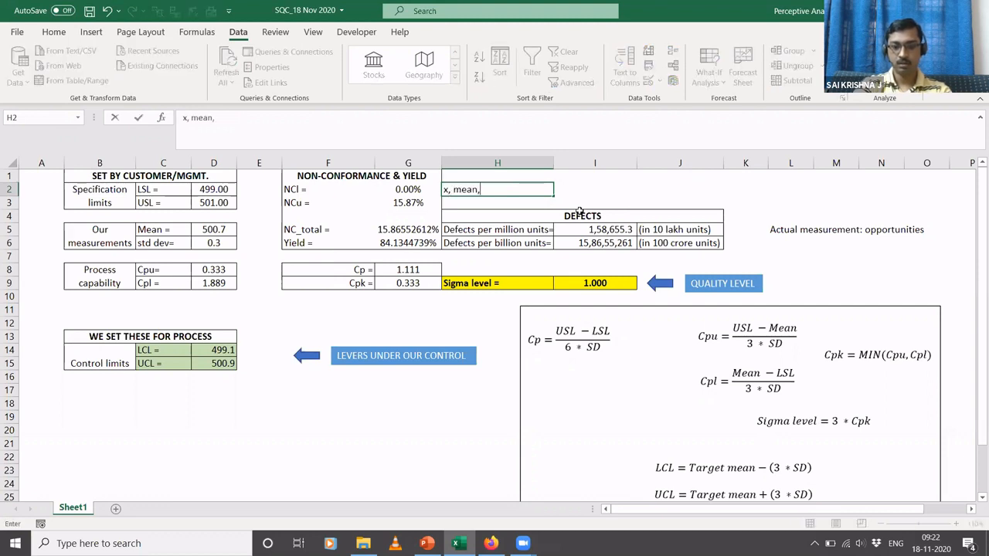
pyautogui.write(' SD, c')
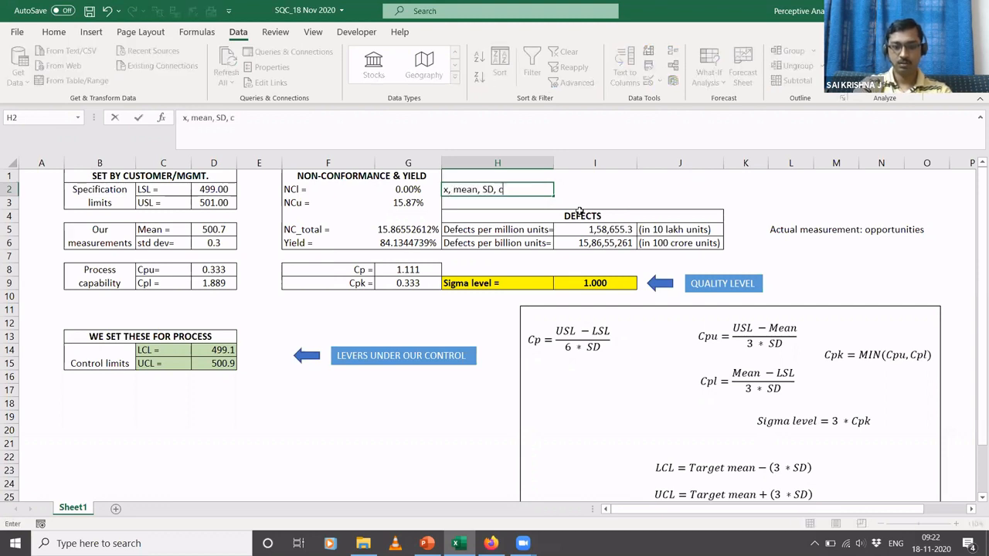
pyautogui.write('umulative')
pyautogui.press('Return')
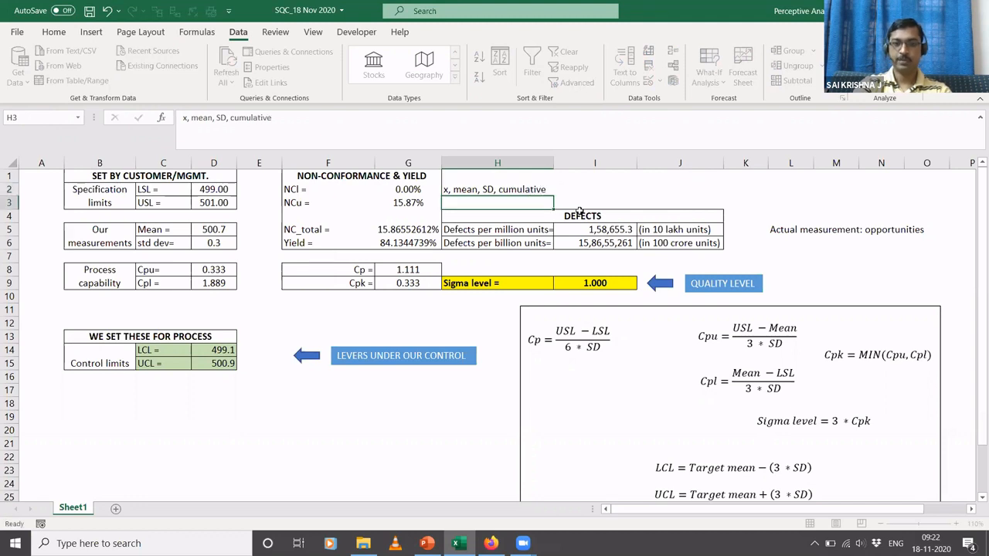
# - Examine which cells the NORMDIST formula for NCl in G2 refers to, leaving the formula as it is
pyautogui.press('Up')
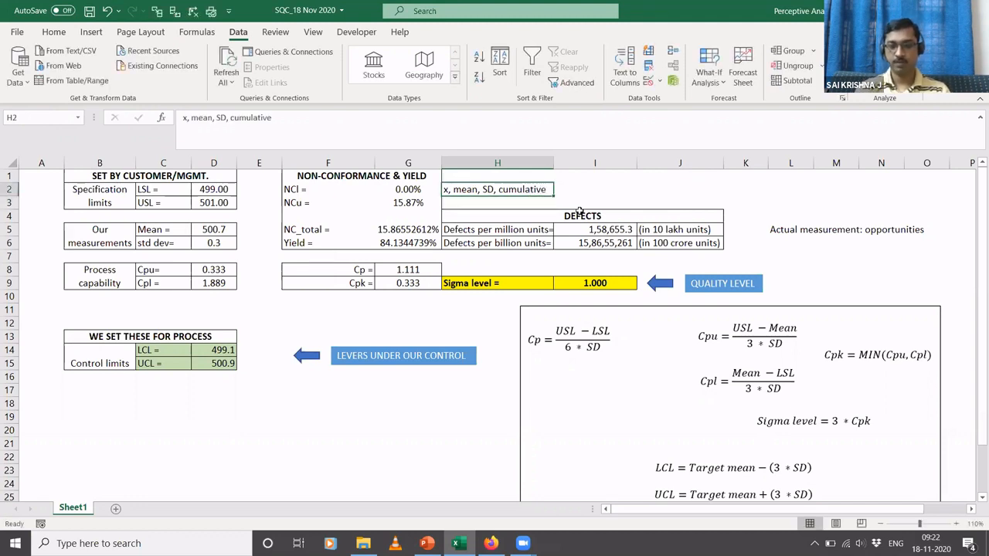
pyautogui.press('Left')
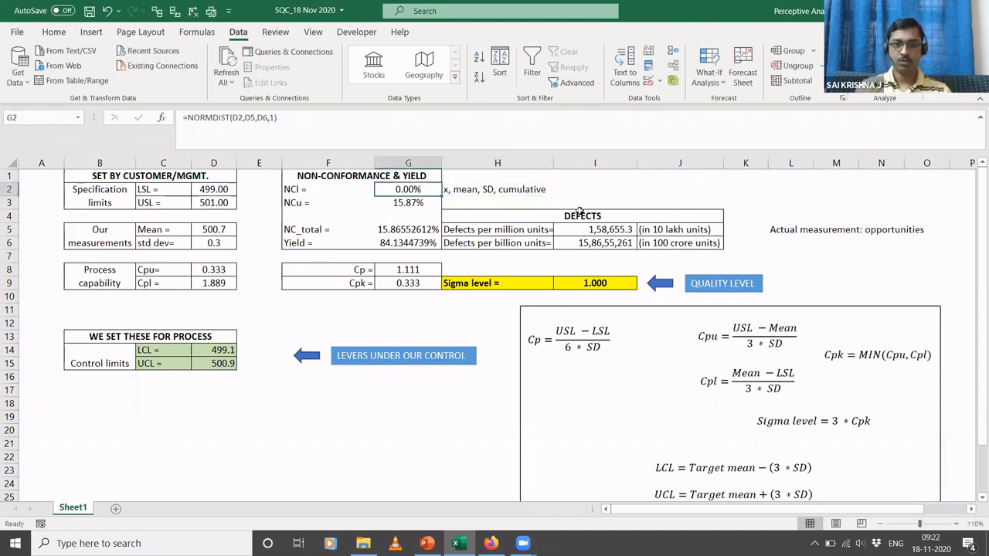
pyautogui.click(248, 117)
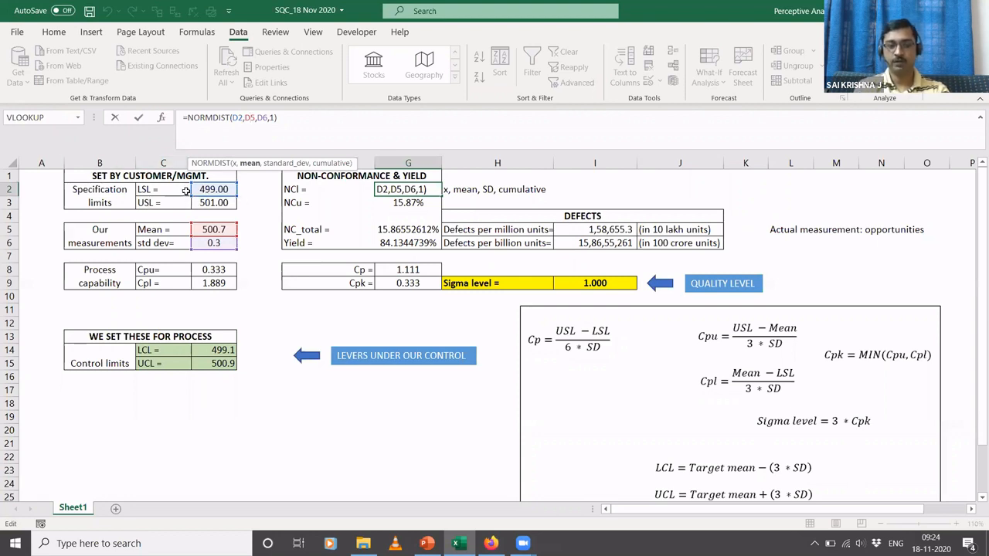
pyautogui.hotkey('ctrl', 'Return')
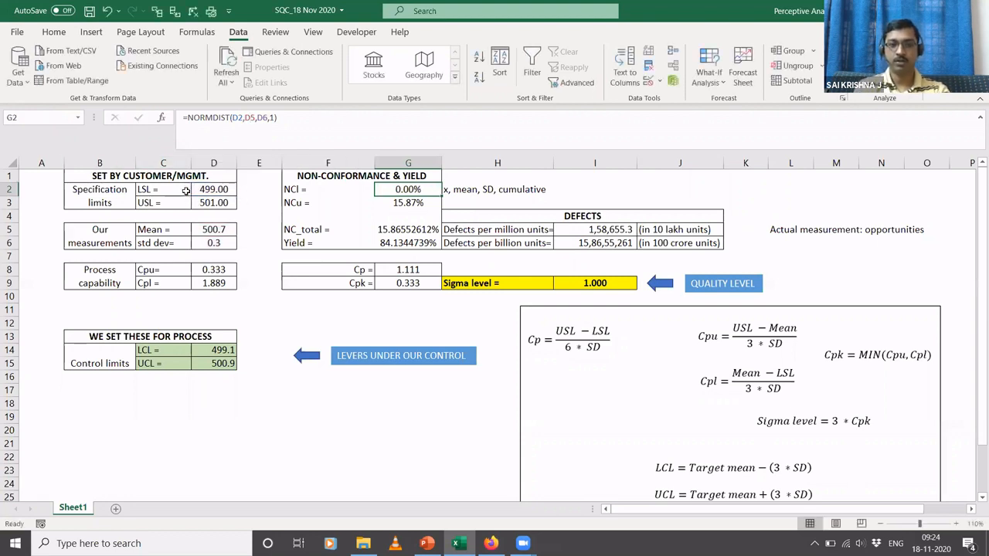
pyautogui.click(291, 194)
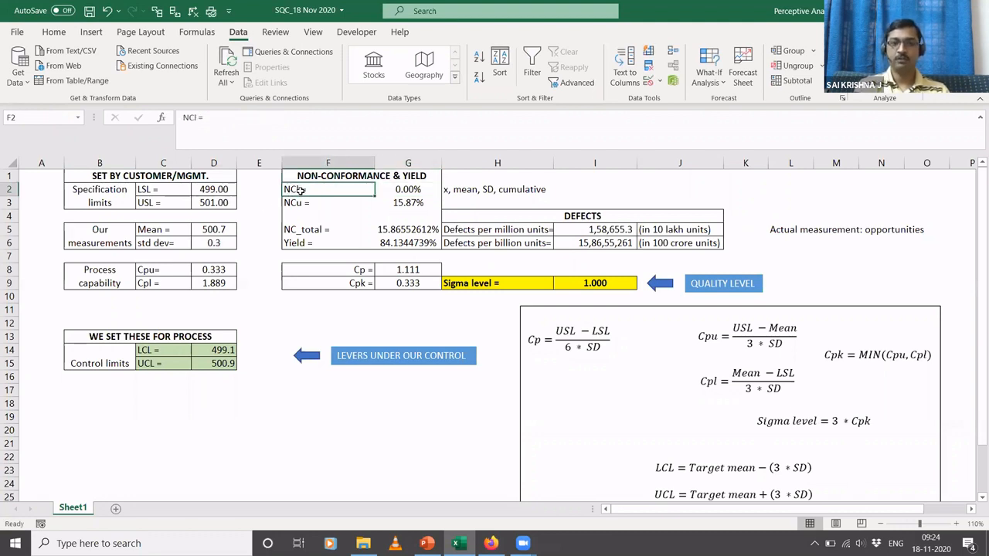
# - Examine the NORMDIST part of the NCu formula in G3 and its references, then return to the NCl formula in G2
pyautogui.click(409, 202)
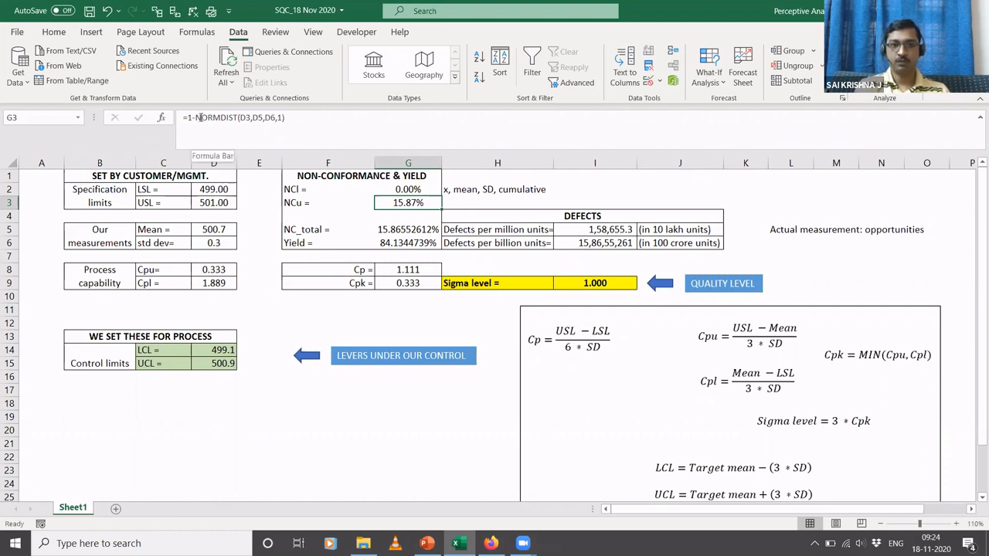
pyautogui.moveTo(196, 118); pyautogui.dragTo(294, 117)
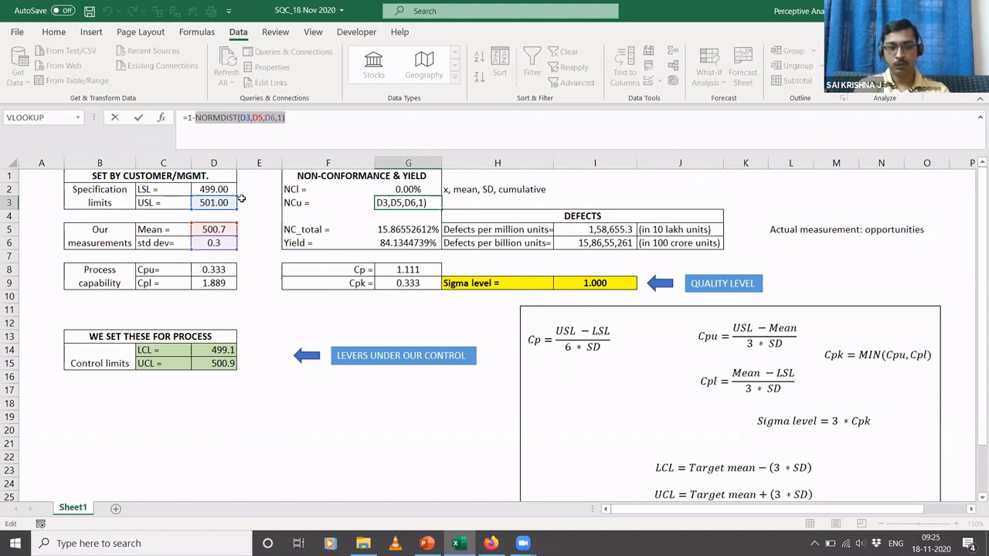
pyautogui.hotkey('ctrl', 'Return')
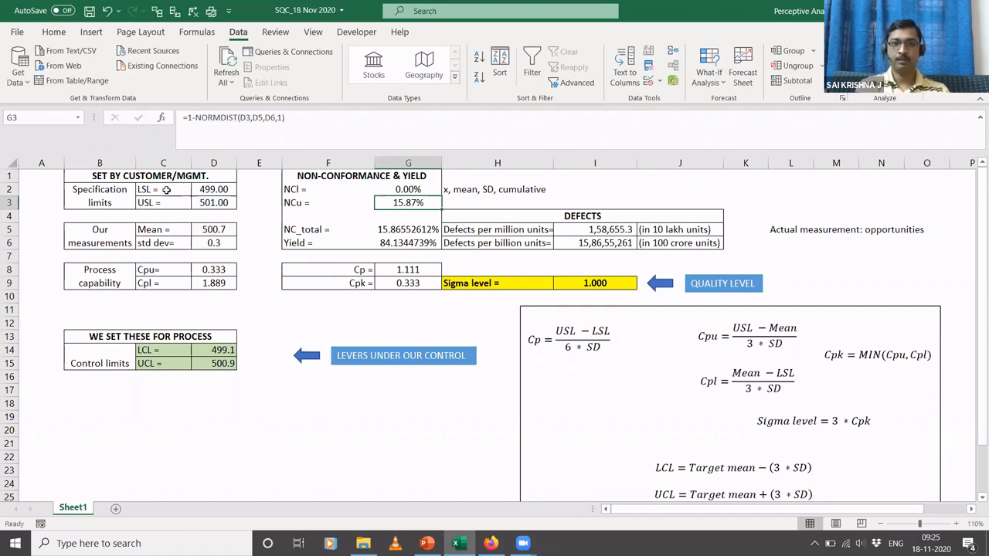
pyautogui.click(292, 202)
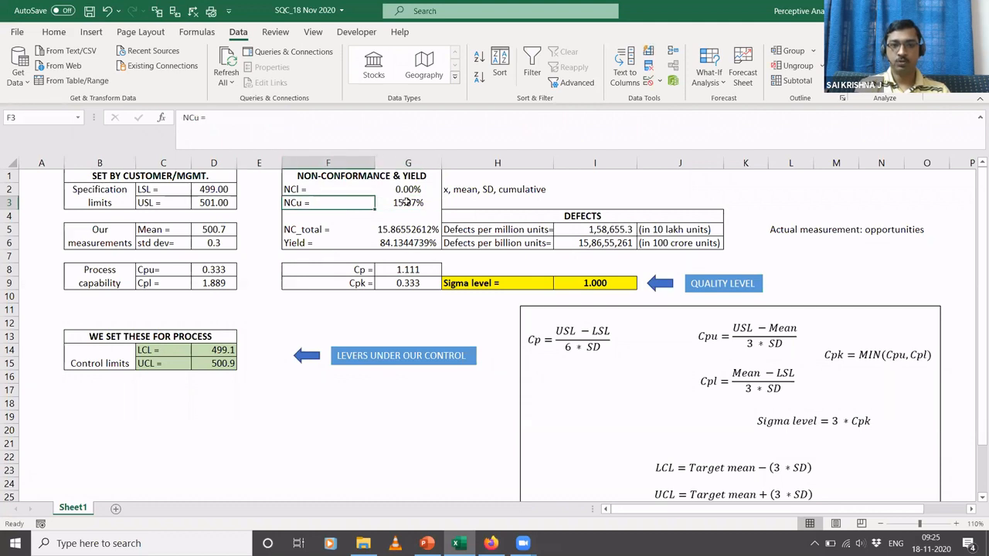
pyautogui.click(406, 202)
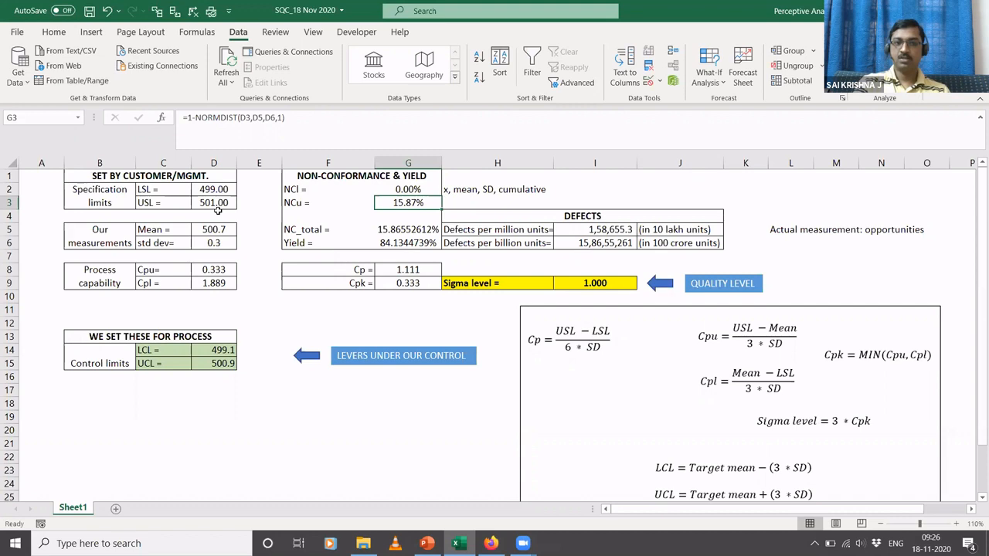
pyautogui.press('Up')
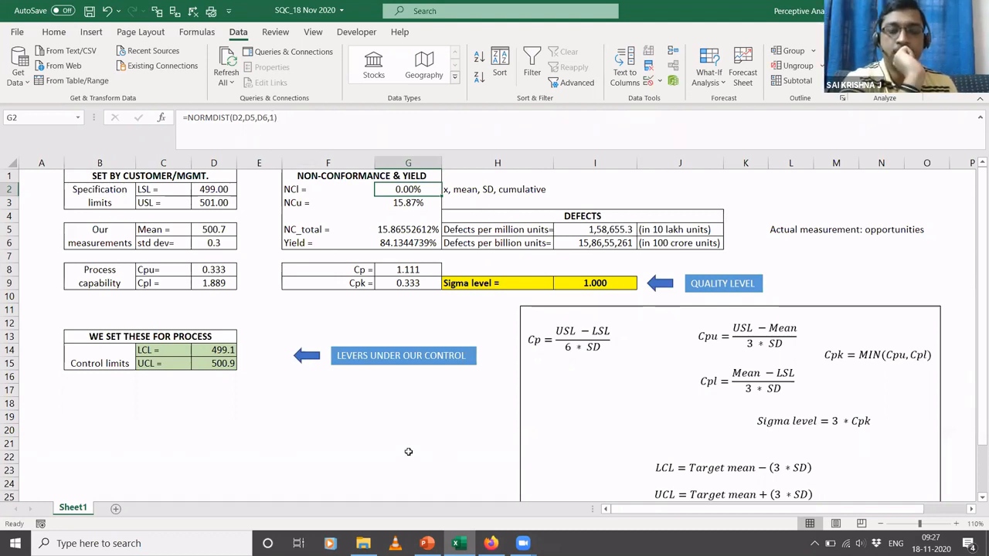
# - Enter the labels "Discrete distribution" in F19 and "Continuous distribution" in F20
pyautogui.click(284, 416)
pyautogui.write('Discrete')
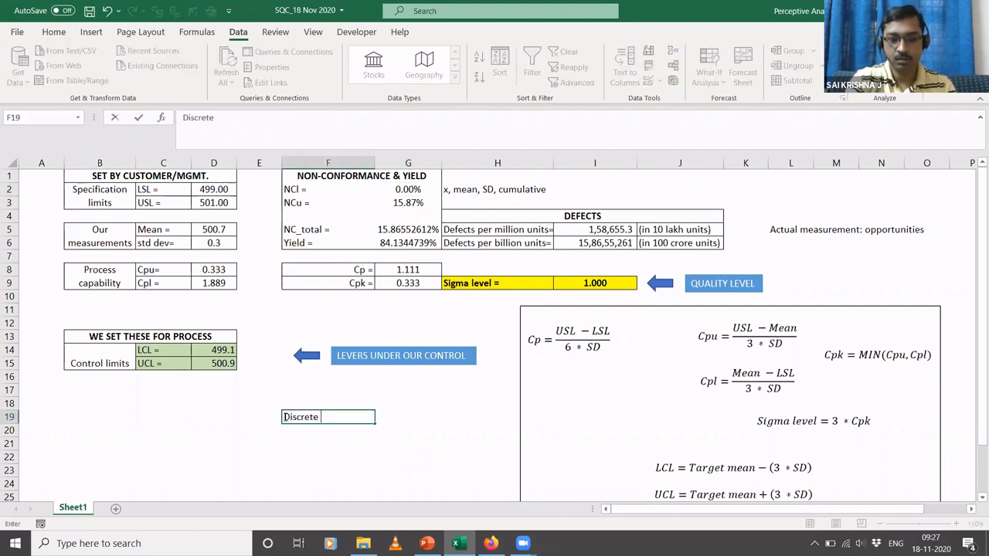
pyautogui.write(' distribution')
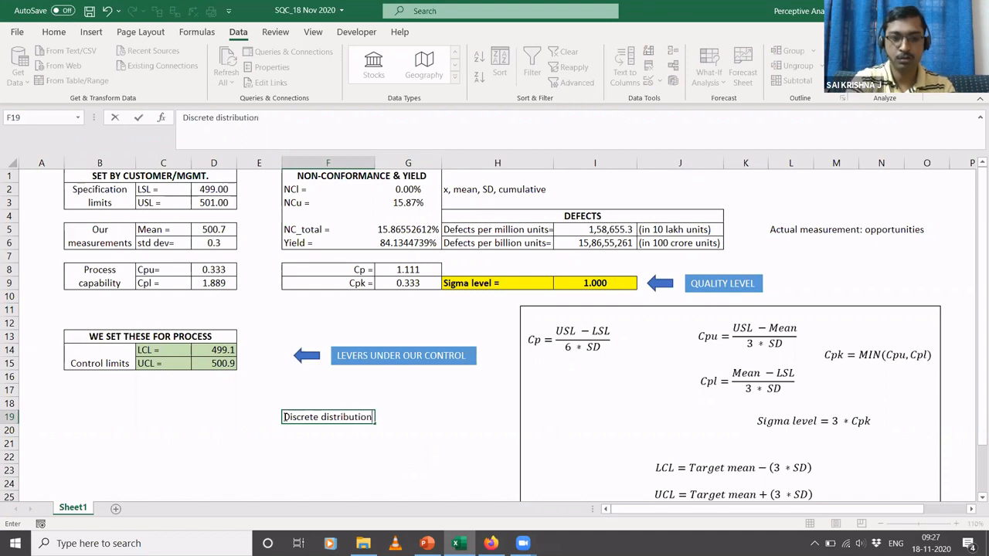
pyautogui.press('Return')
pyautogui.write('Con')
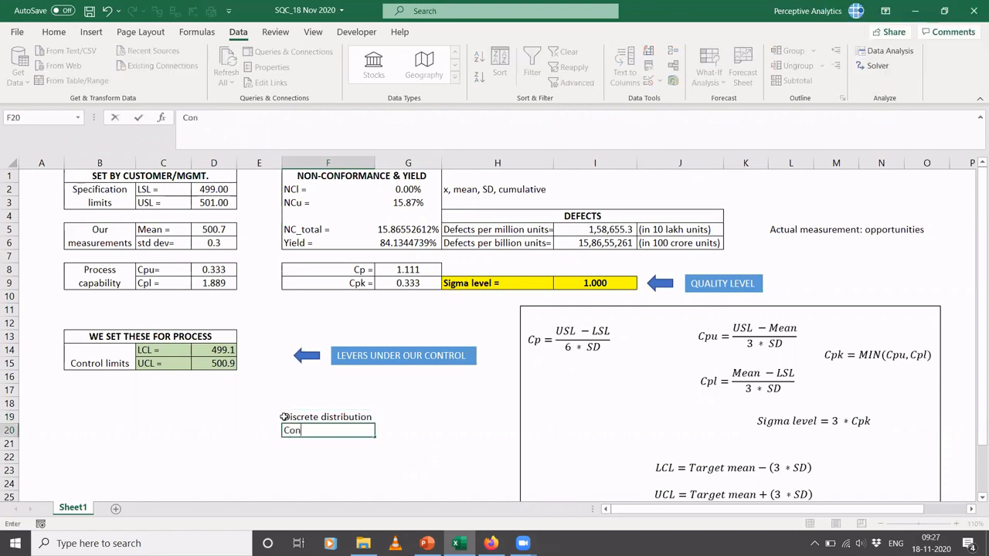
pyautogui.write('tinuous distribution')
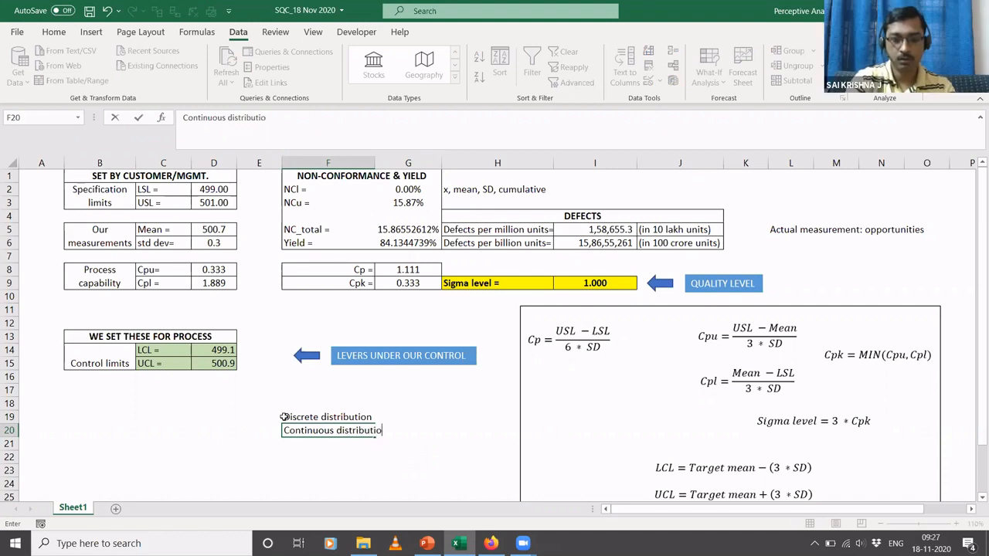
pyautogui.press('Up')
# - Enter "value =" in G19, beside the Discrete distribution label
pyautogui.press('Right')
pyautogui.press('Right')
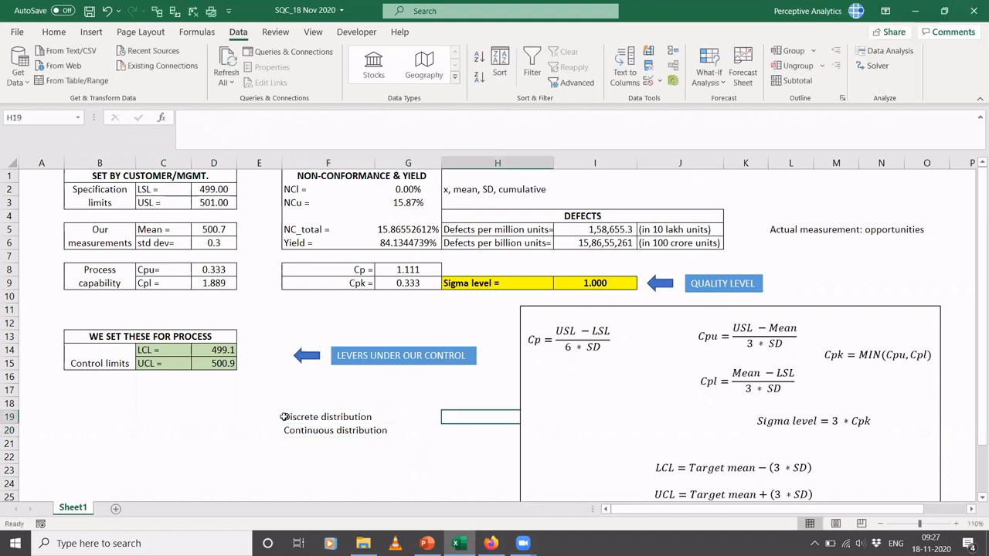
pyautogui.press('Left')
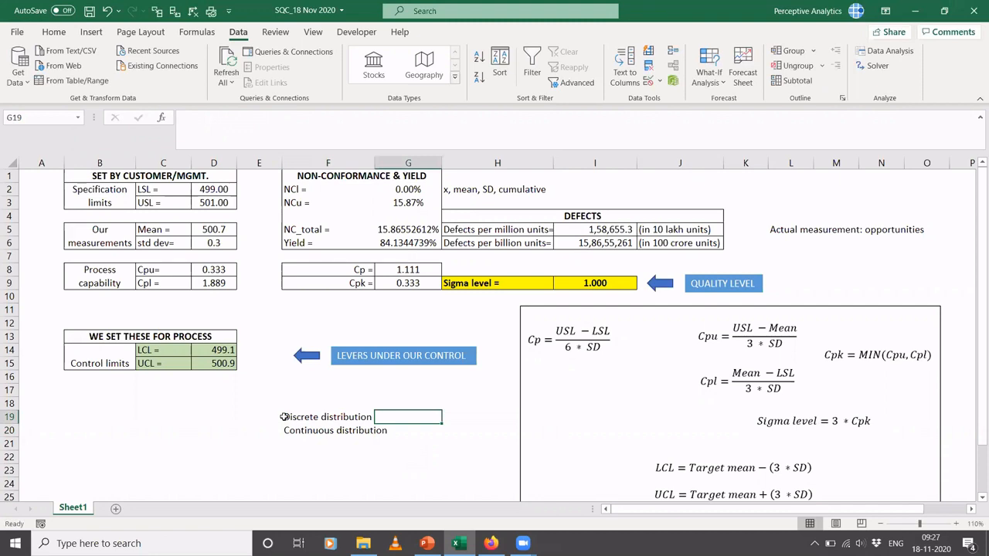
pyautogui.write('value =')
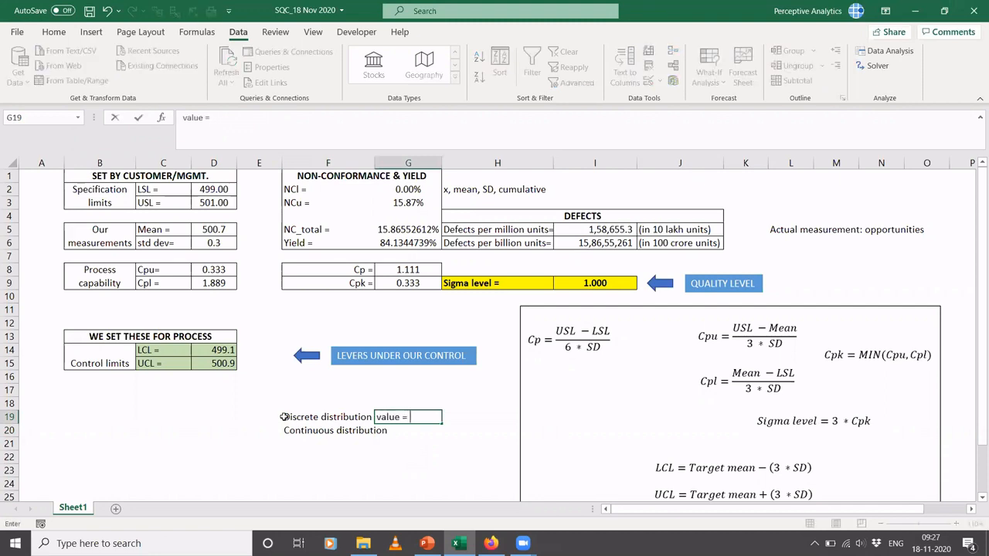
pyautogui.press('Return')
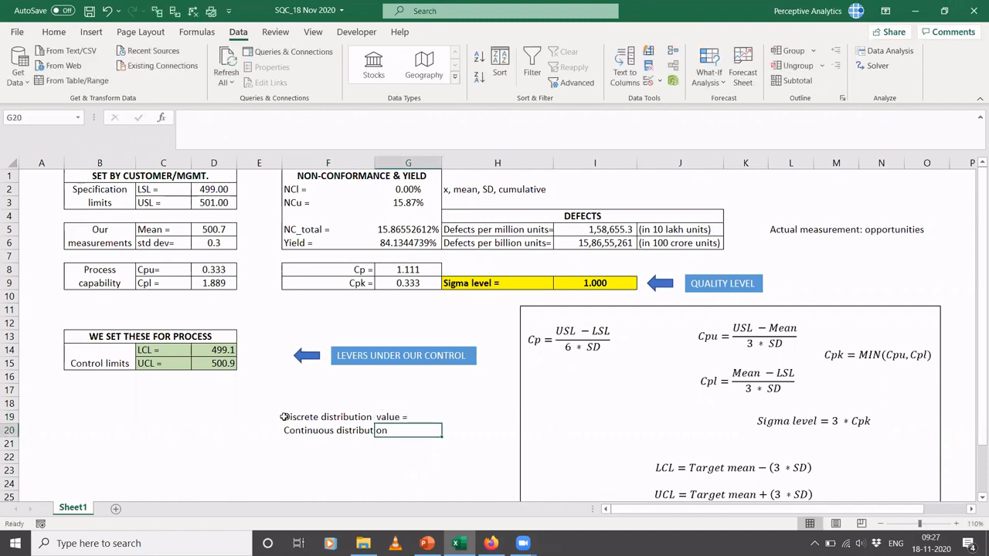
# - Enter "value <=" in G20 beside the Continuous distribution label, and autofit the width of column F
pyautogui.write('=-')
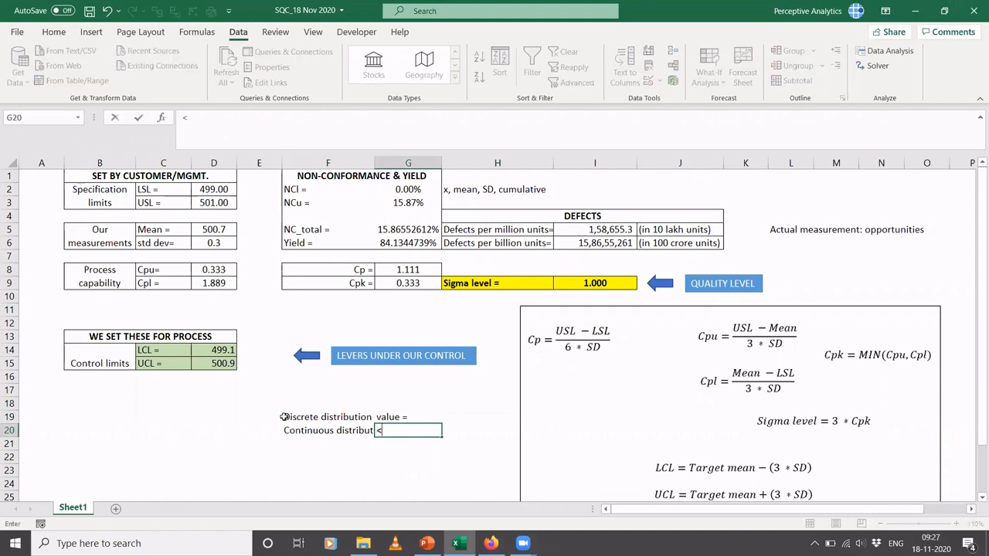
pyautogui.press('BackSpace')
pyautogui.press('BackSpace')
pyautogui.write('value <=')
pyautogui.press('Return')
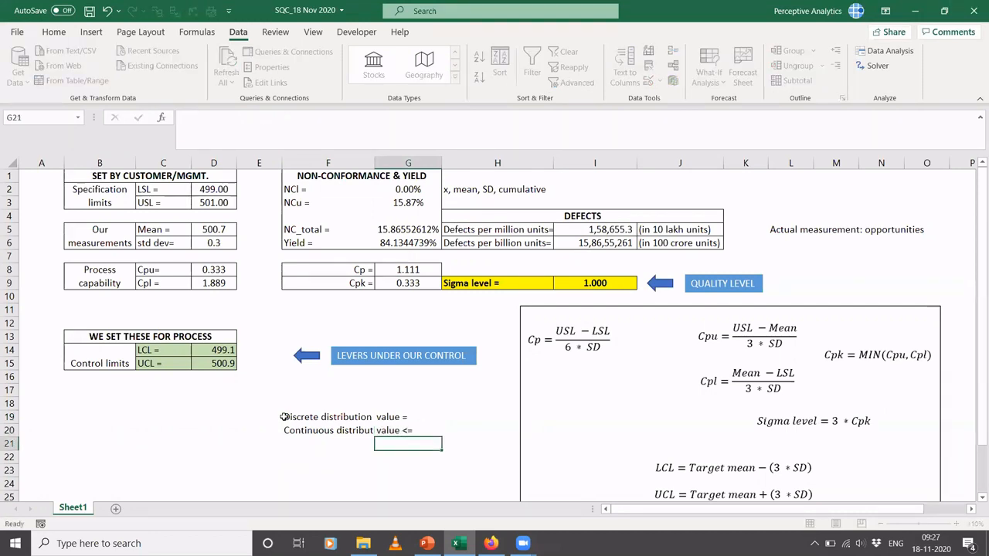
pyautogui.doubleClick(374, 158)
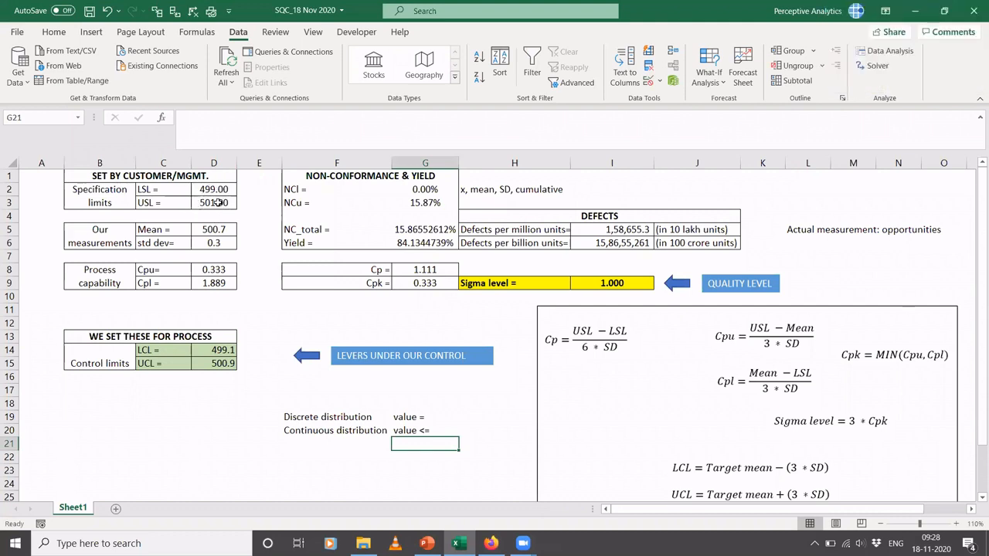
# - Enter the labels "Point probability" in E19 and "Range probability" in E20, beside the distribution types
pyautogui.click(242, 414)
pyautogui.write('Po')
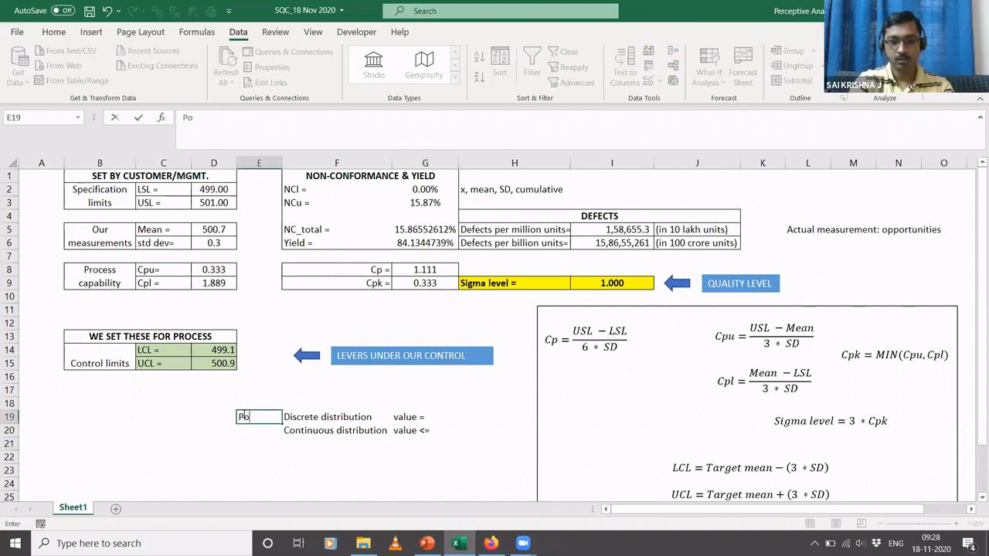
pyautogui.write('int probability')
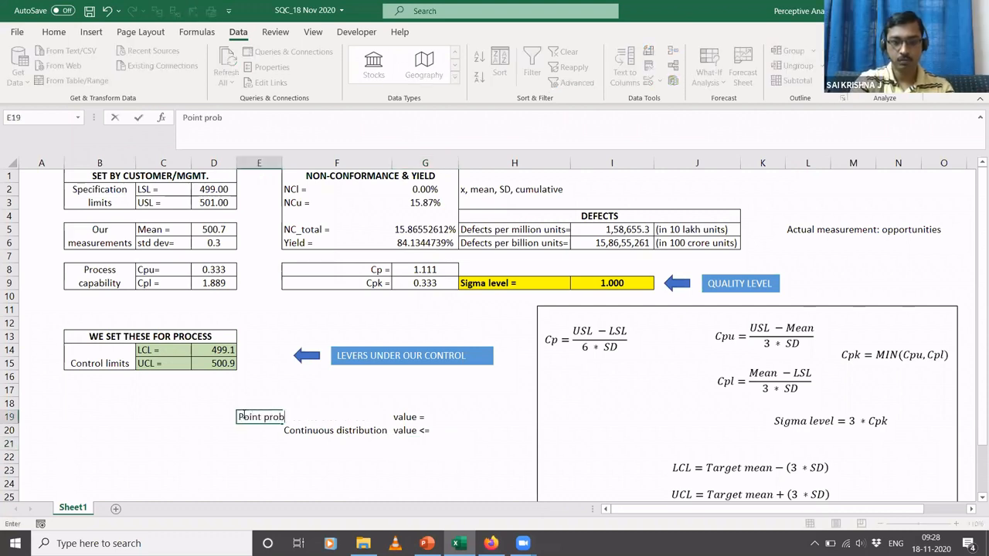
pyautogui.press('Return')
pyautogui.write('Range probability')
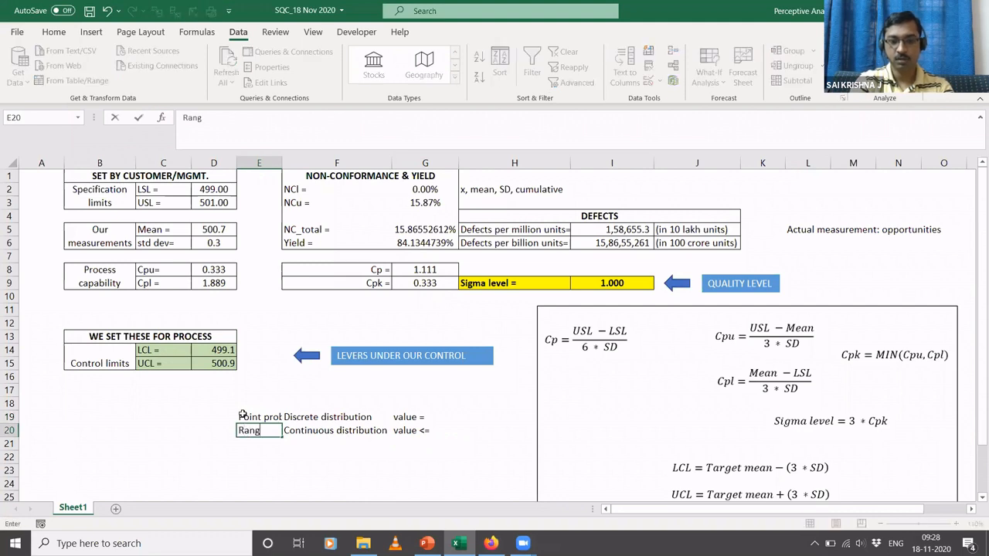
pyautogui.press('Return')
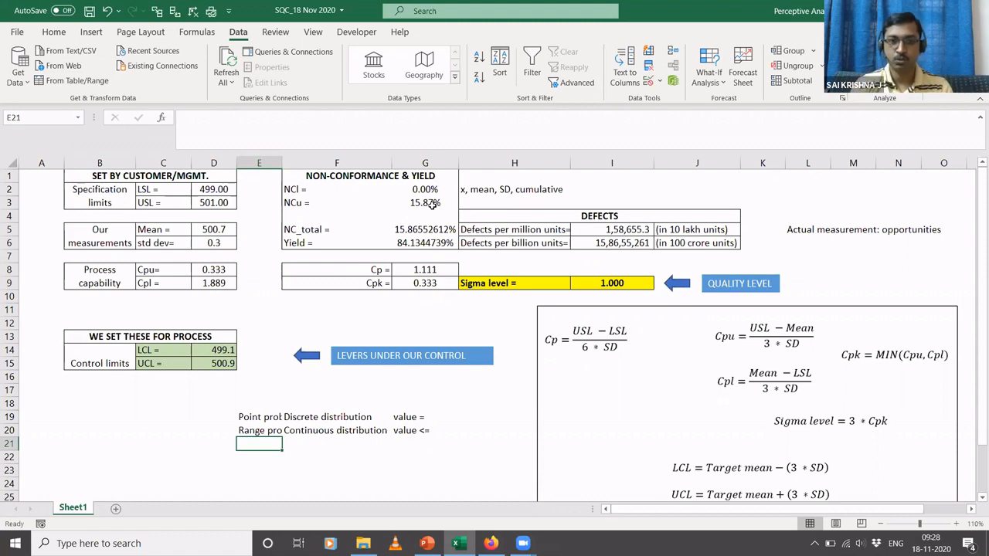
# - Review the LSL and USL labels, and inspect the NC_total formula in G5 with its referenced cells
pyautogui.click(148, 189)
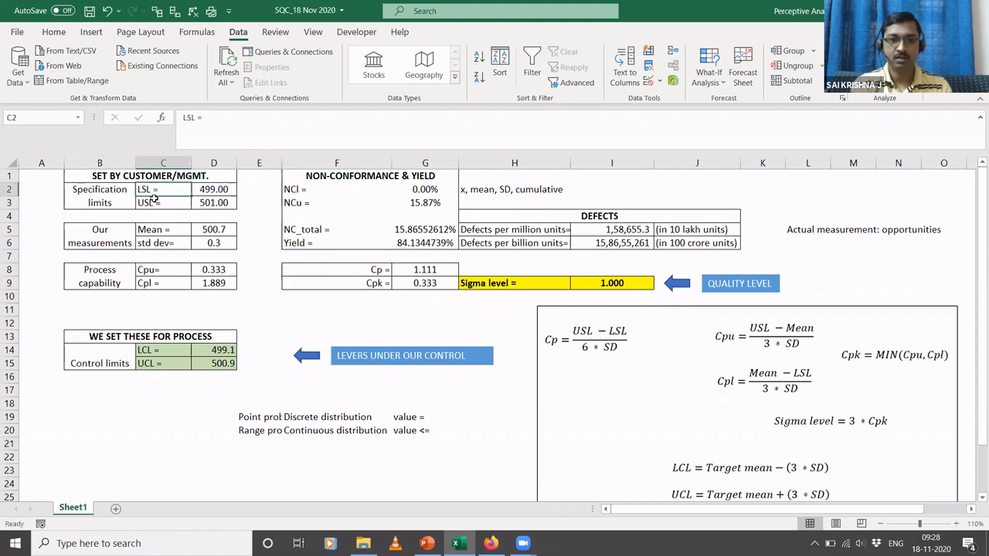
pyautogui.click(156, 202)
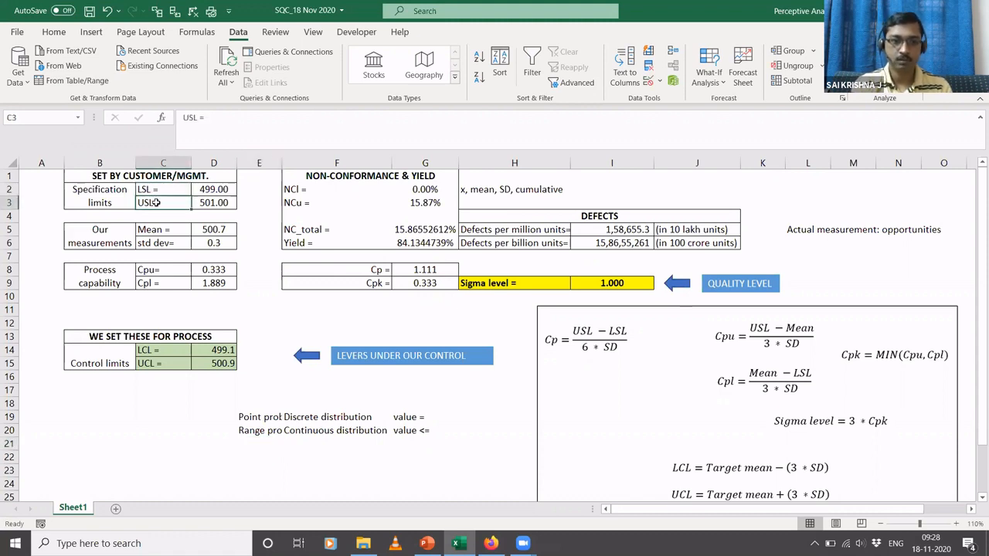
pyautogui.click(410, 227)
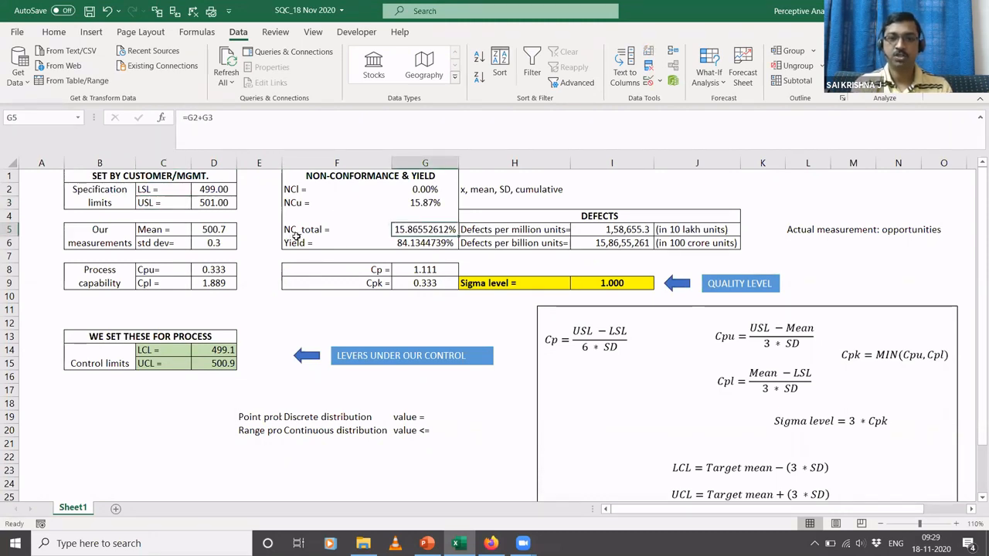
pyautogui.press('F2')
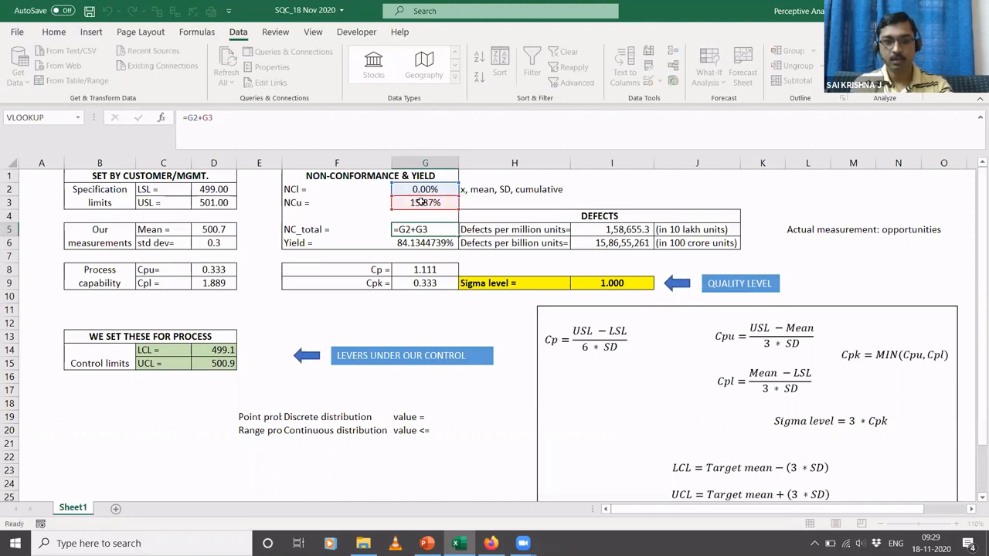
pyautogui.press('Return')
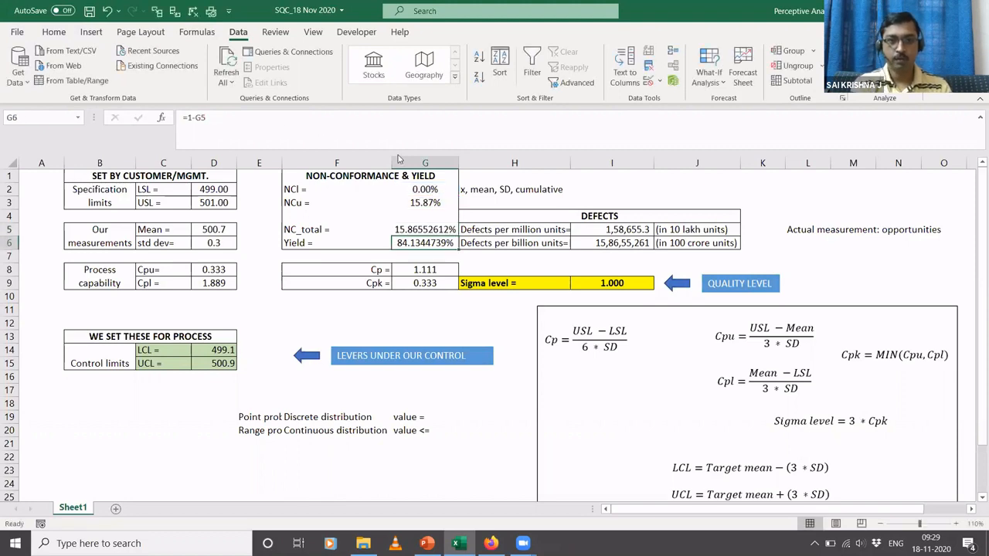
# - Inspect the Yield formula in G6, and select G5:G6 to compare total non-conformance with yield
pyautogui.press('F2')
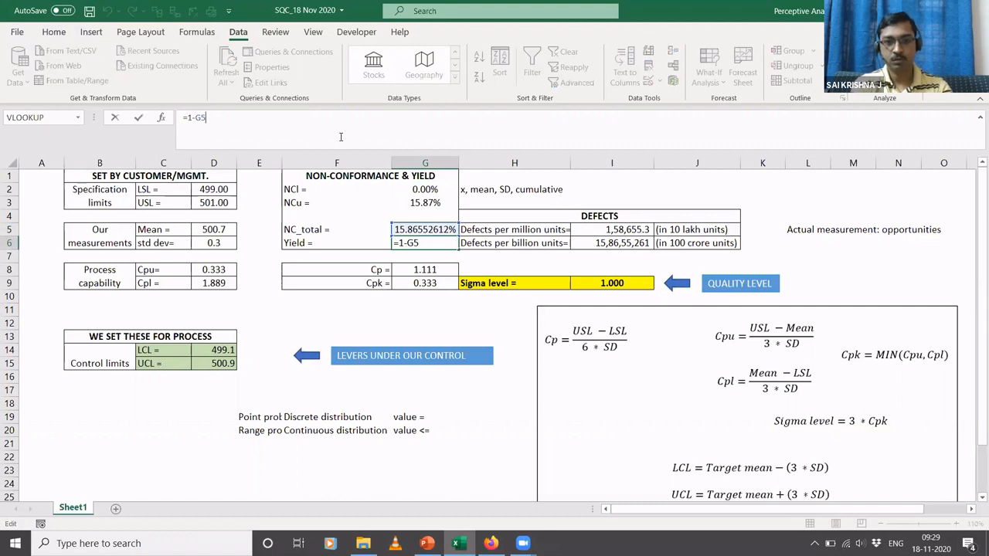
pyautogui.hotkey('ctrl', 'Return')
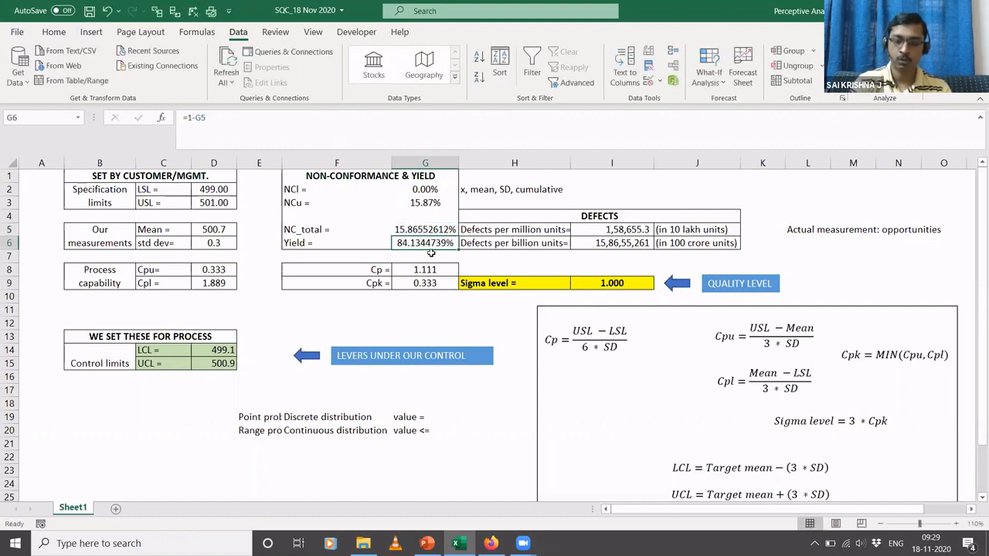
pyautogui.press('Up')
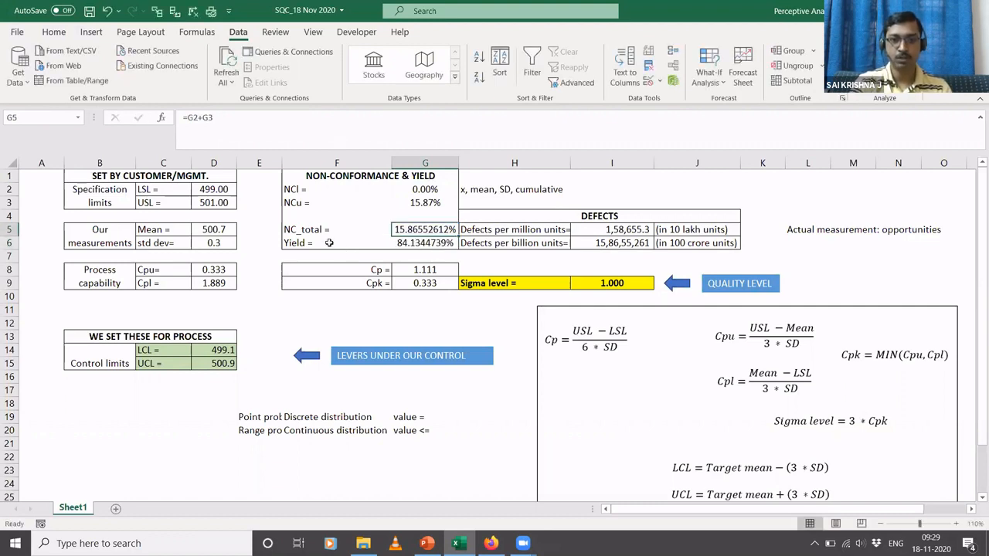
pyautogui.press('Left')
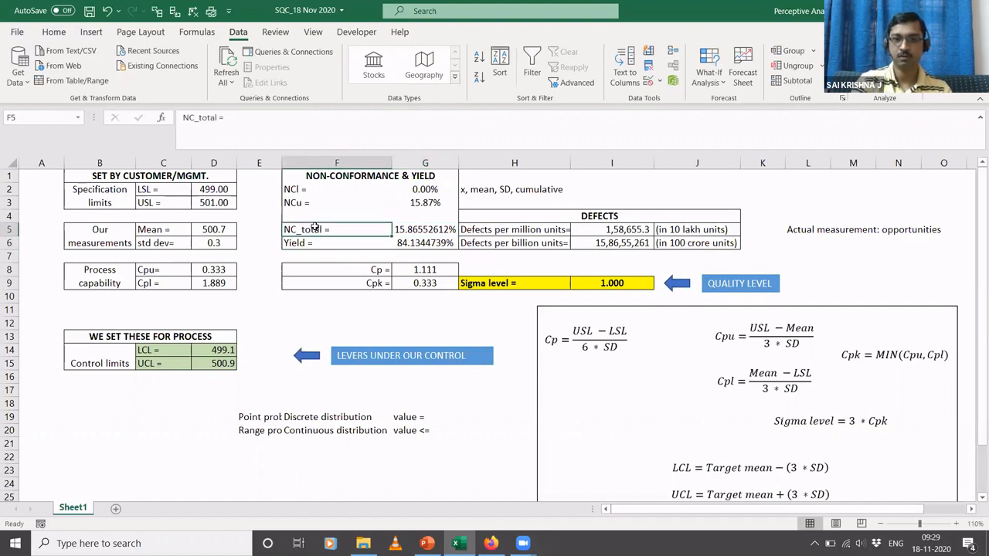
pyautogui.press('Right')
pyautogui.hotkey('shift', 'Down')
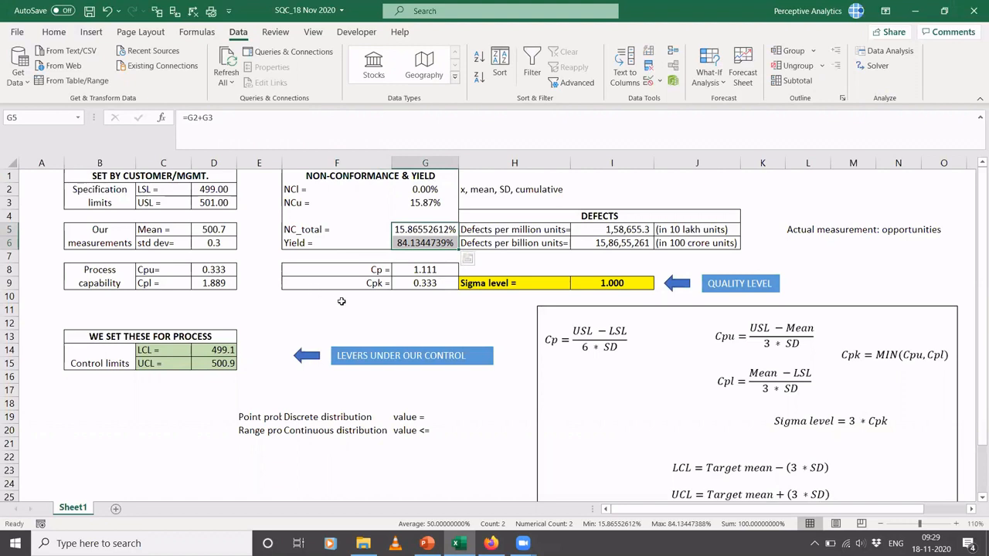
# - Inspect the NCu formula in G3 and its references without changing it, and return to the LSL and USL labels
pyautogui.click(429, 204)
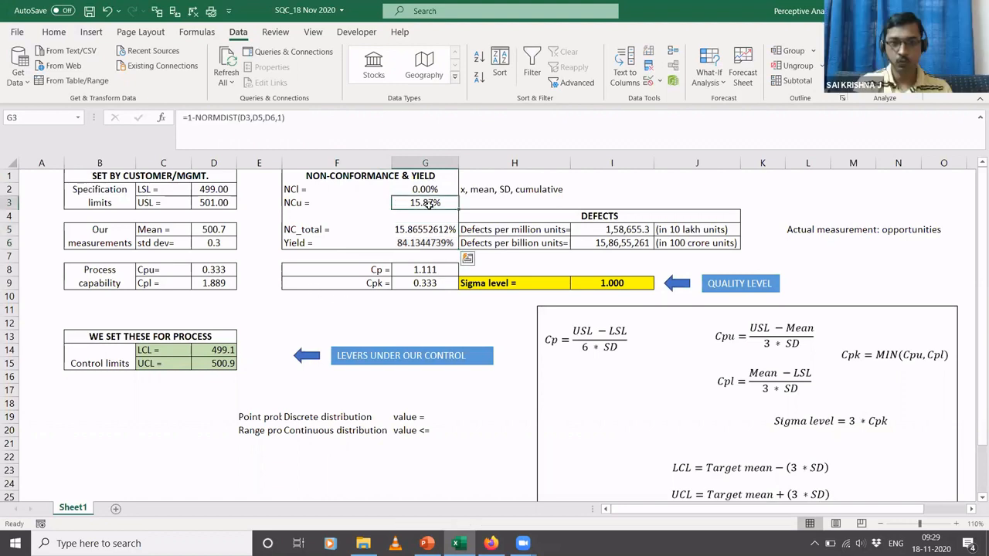
pyautogui.click(197, 117)
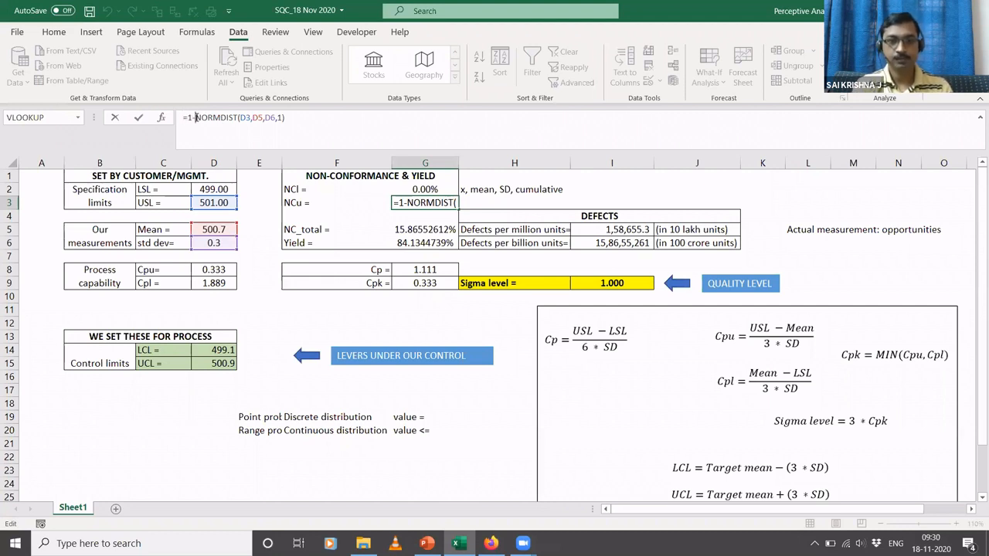
pyautogui.press('Escape')
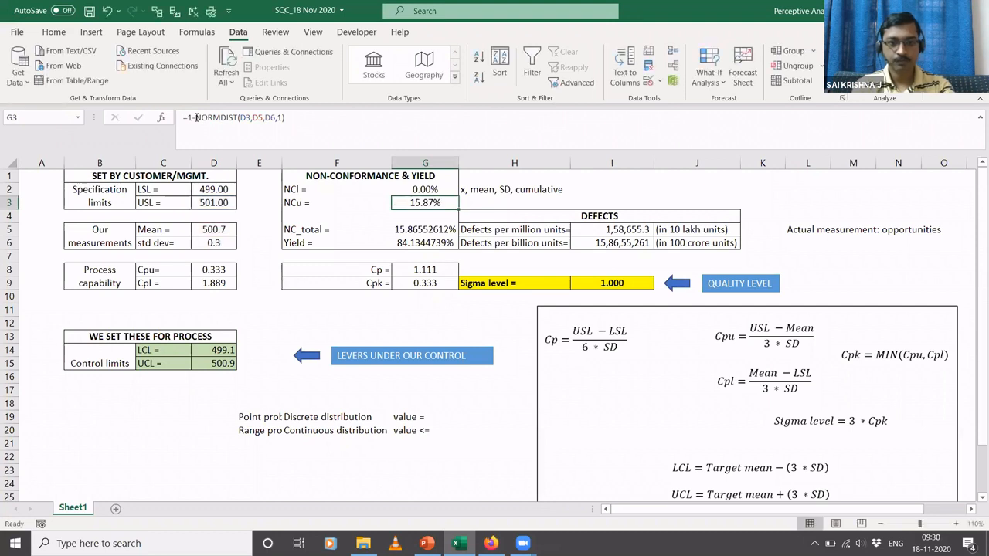
pyautogui.click(161, 188)
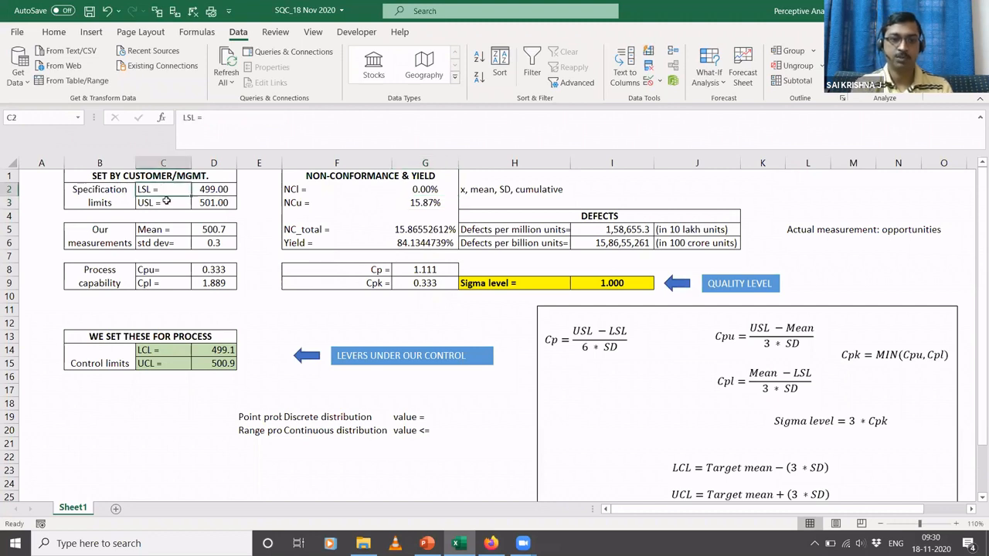
pyautogui.click(166, 200)
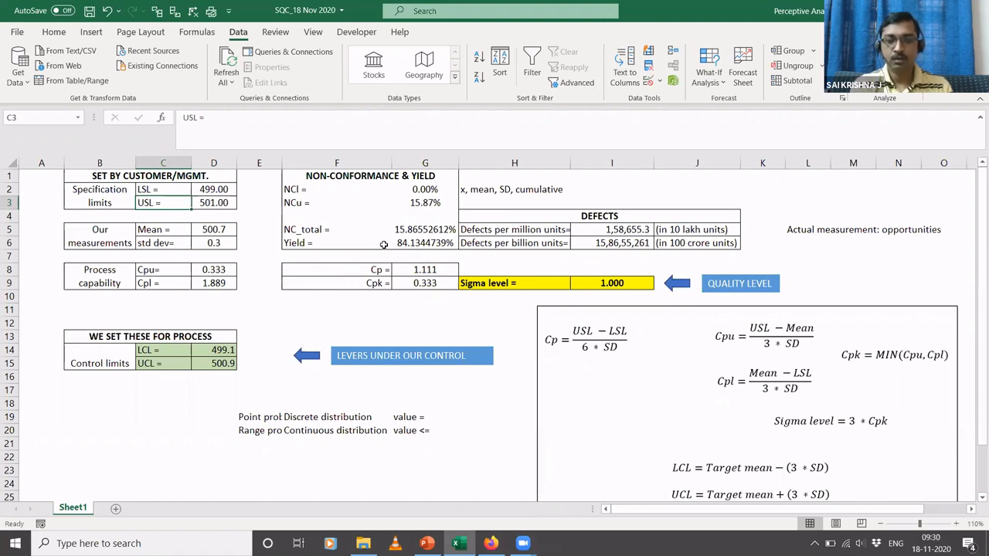
# - Inspect the defects per million units formula in I5 and the defects per billion units formula in I6
pyautogui.click(602, 229)
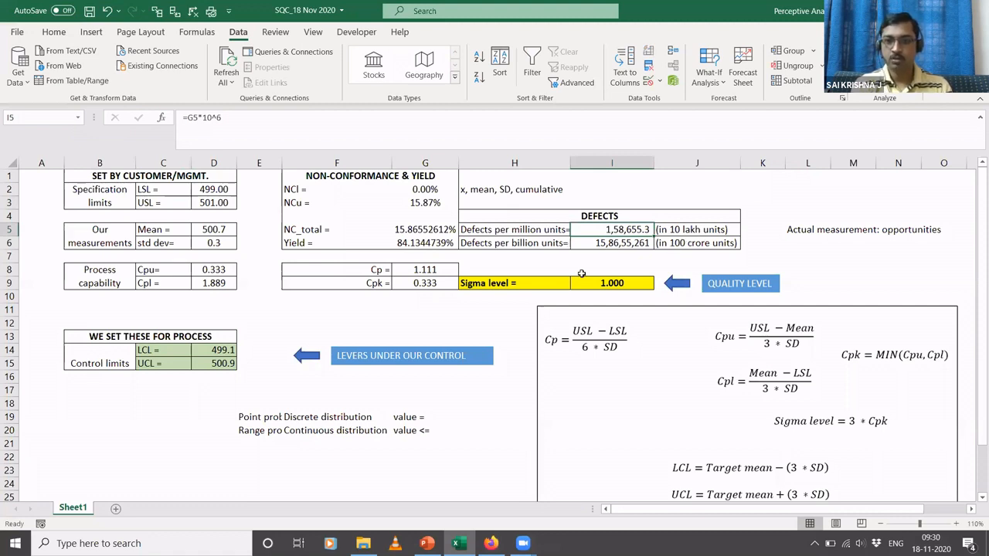
pyautogui.click(370, 128)
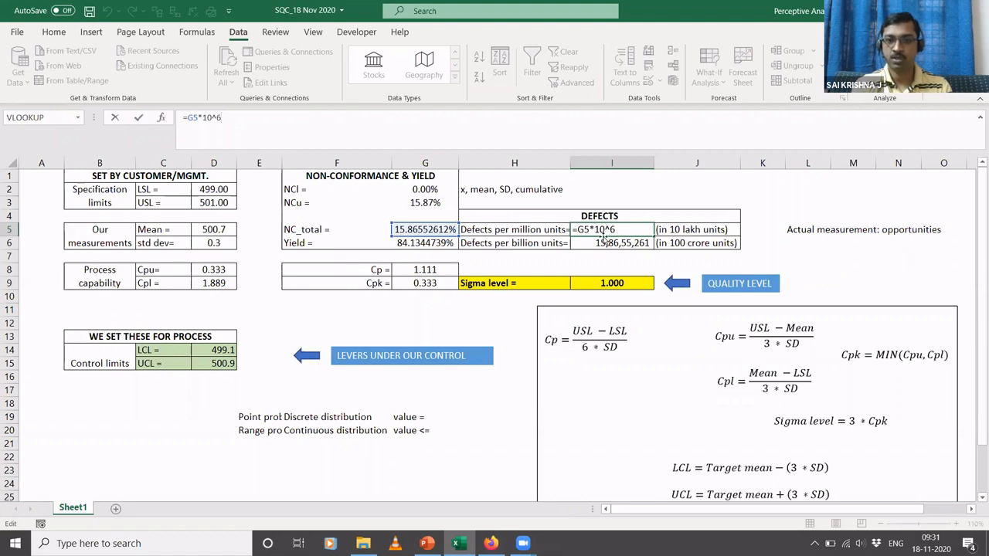
pyautogui.hotkey('ctrl', 'Return')
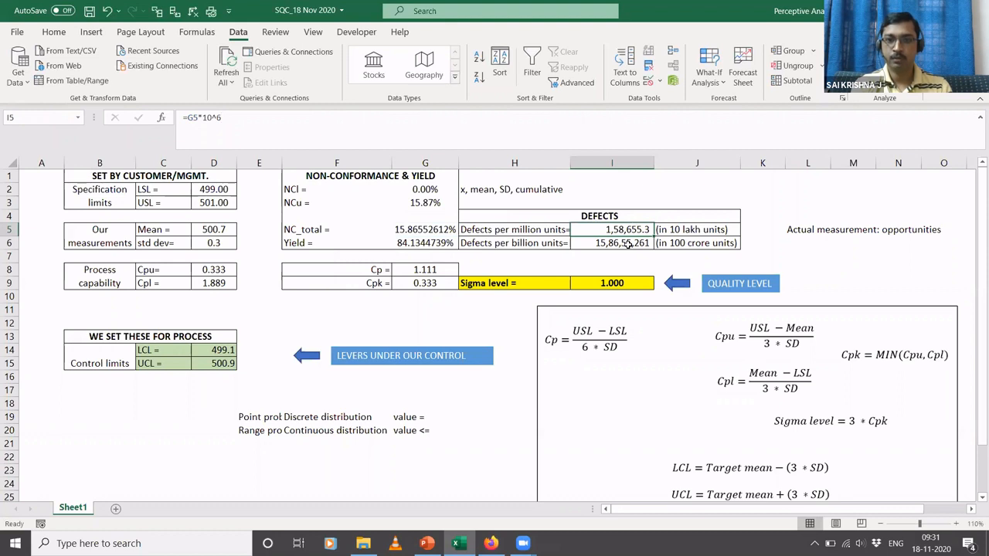
pyautogui.click(628, 244)
pyautogui.click(387, 125)
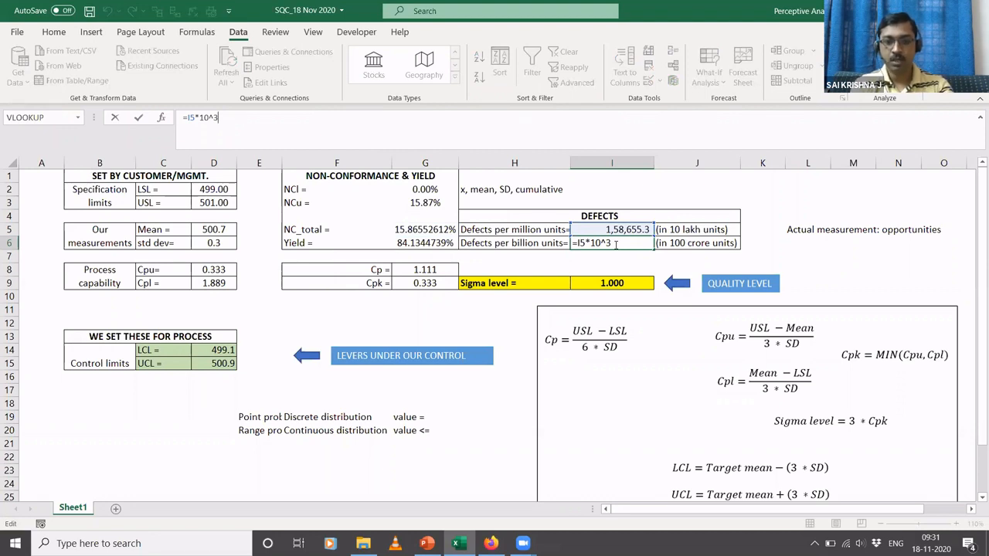
pyautogui.press('Return')
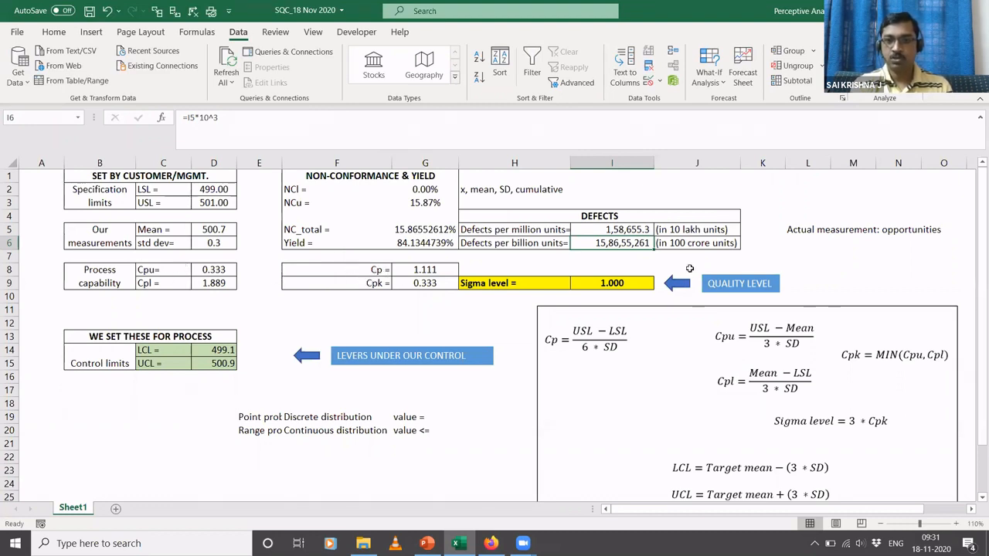
# - Inspect the Sigma level formula in I9 with its Cpk reference, and bring the whole formula box into view
pyautogui.click(587, 285)
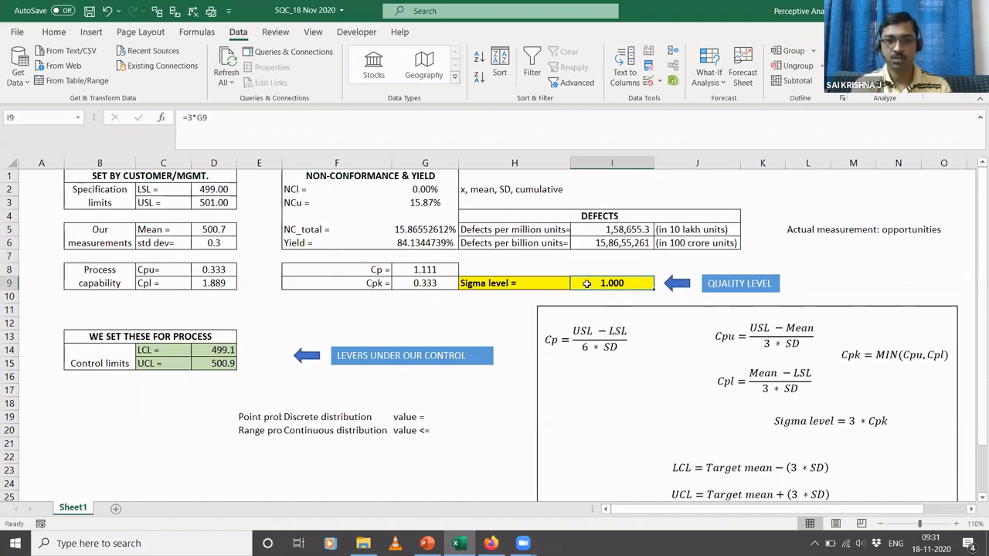
pyautogui.click(298, 130)
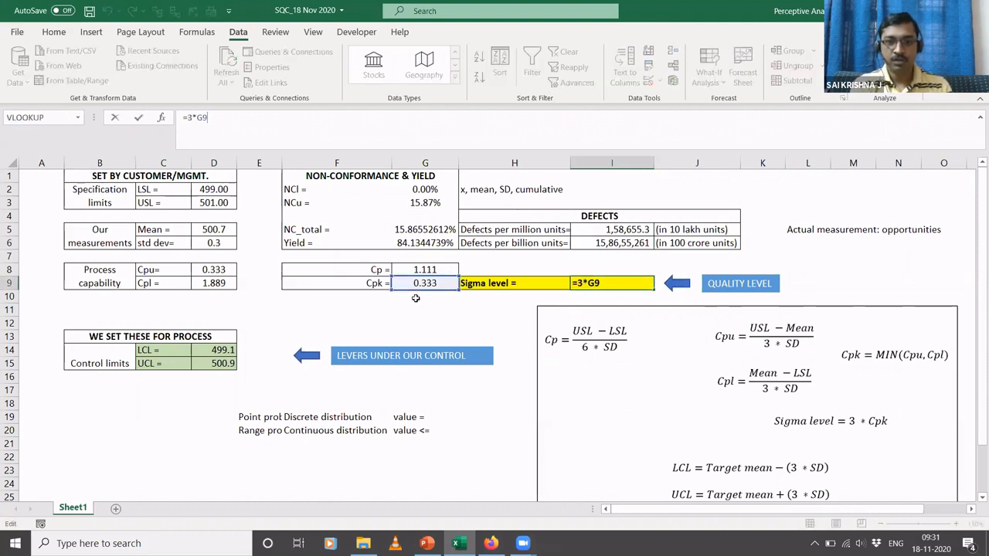
pyautogui.hotkey('ctrl', 'Return')
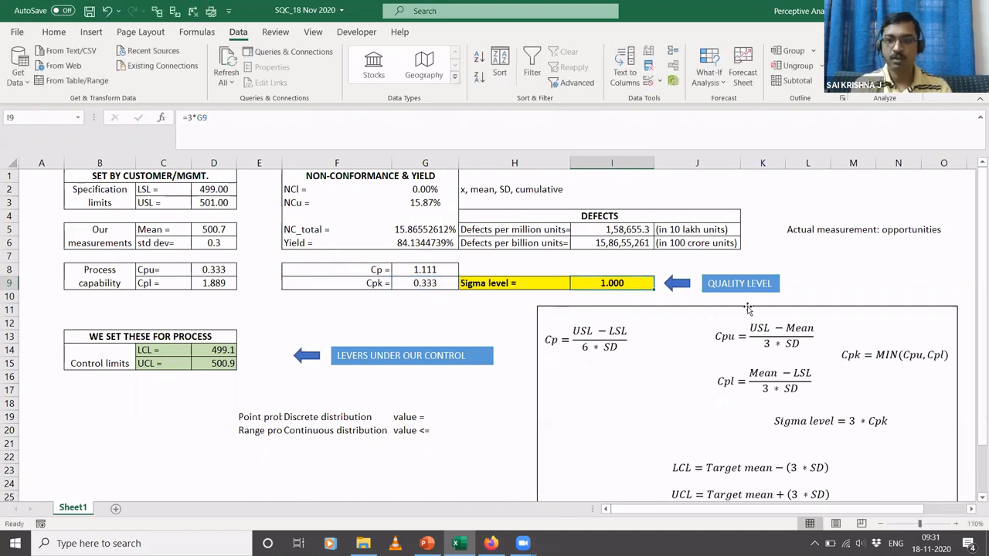
pyautogui.scroll(-1, 975, 348)
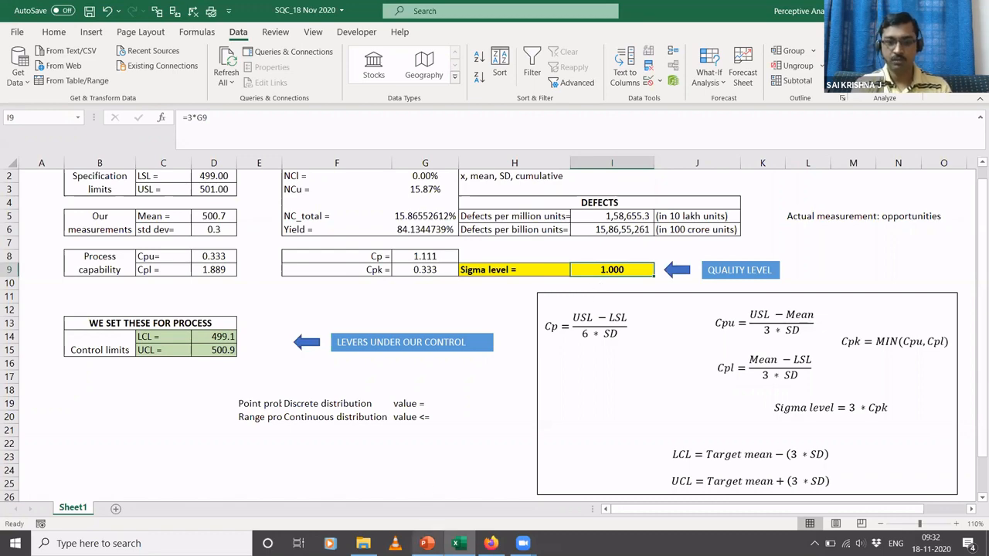
# - Switch to PowerPoint to examine the sigma ranges on slide 4, "Statistically speaking…", and return to the Excel sheet
pyautogui.click(426, 543)
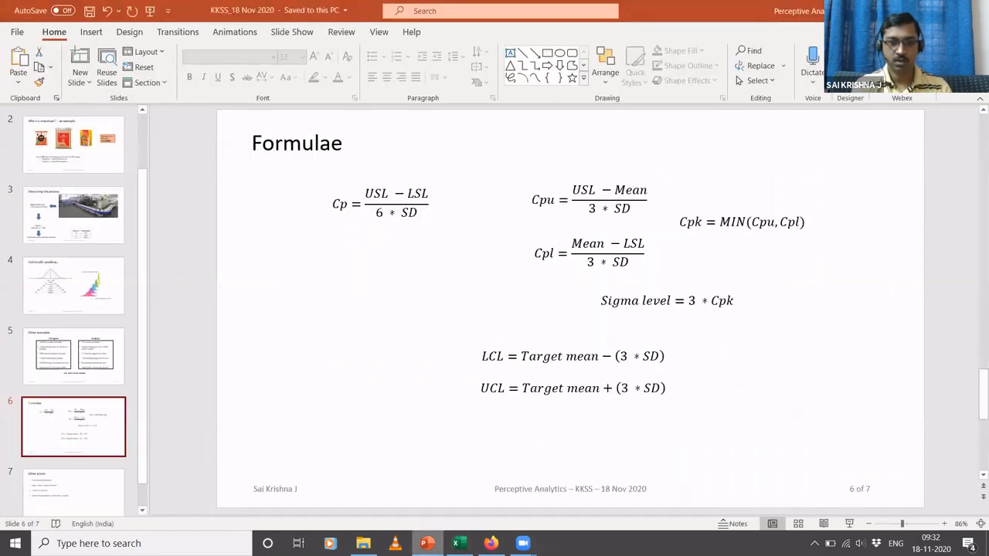
pyautogui.click(73, 286)
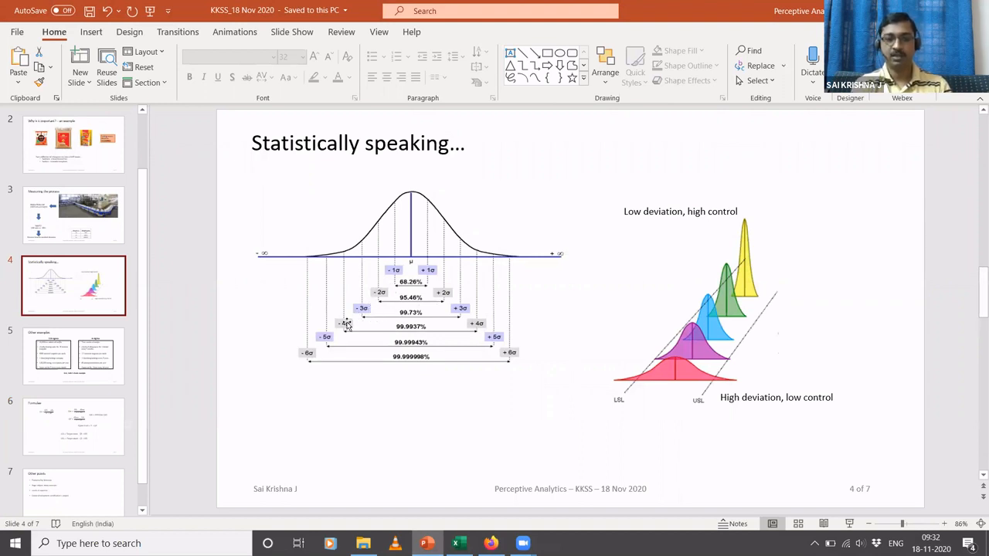
pyautogui.hotkey('alt', 'Tab')
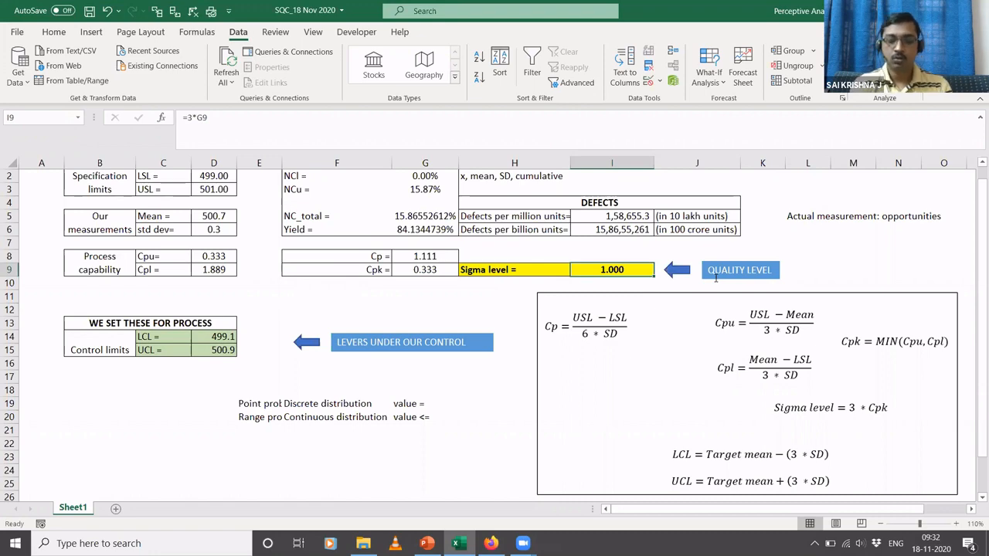
# - Switch to PowerPoint, compare 3.8 sigma with 6 sigma on slide 5, revisit slide 4's curves, and return to Excel
pyautogui.hotkey('alt', 'Tab')
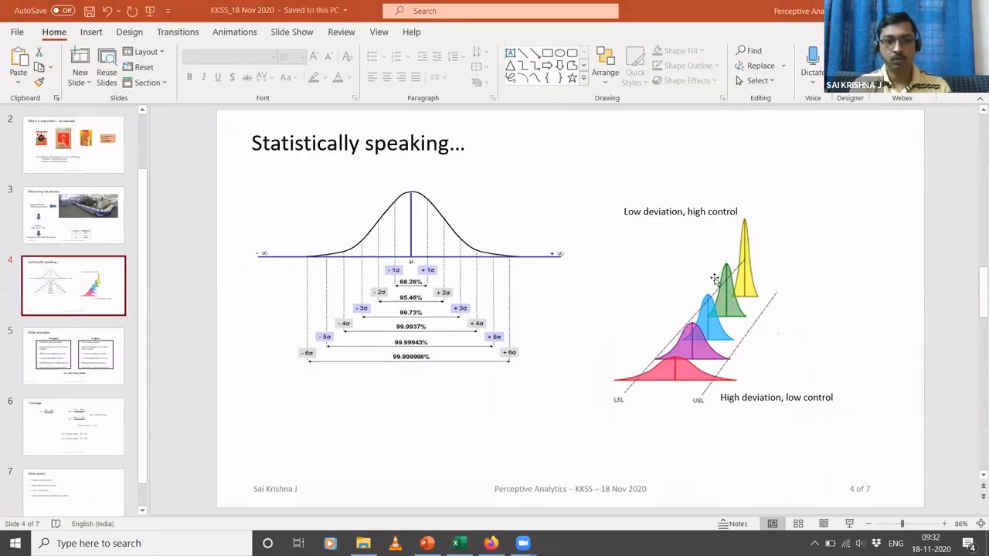
pyautogui.click(48, 342)
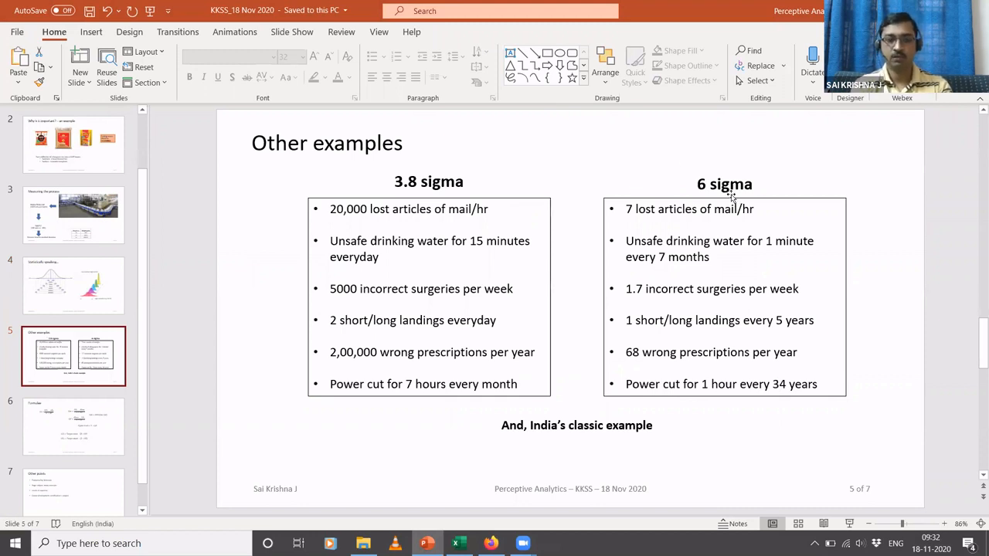
pyautogui.click(91, 278)
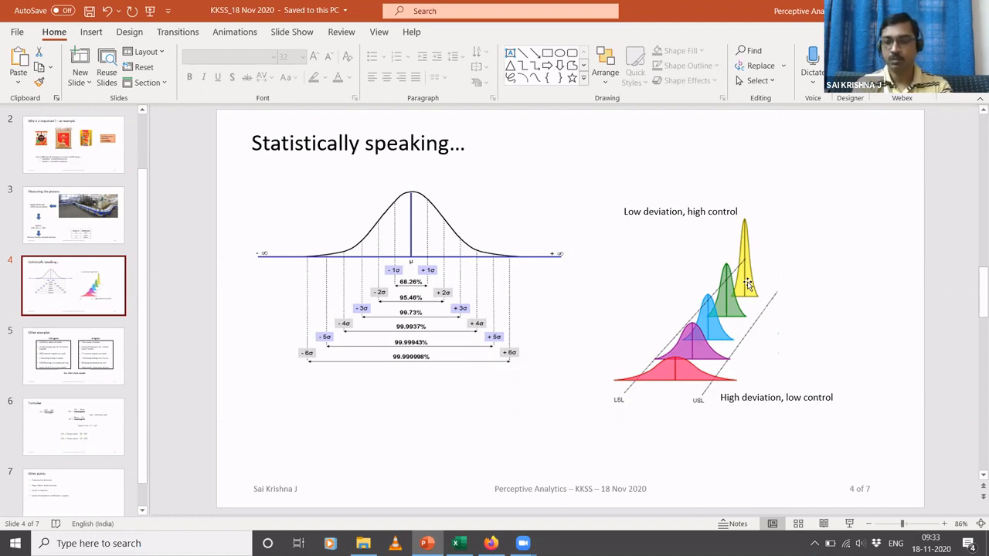
pyautogui.hotkey('alt', 'Tab')
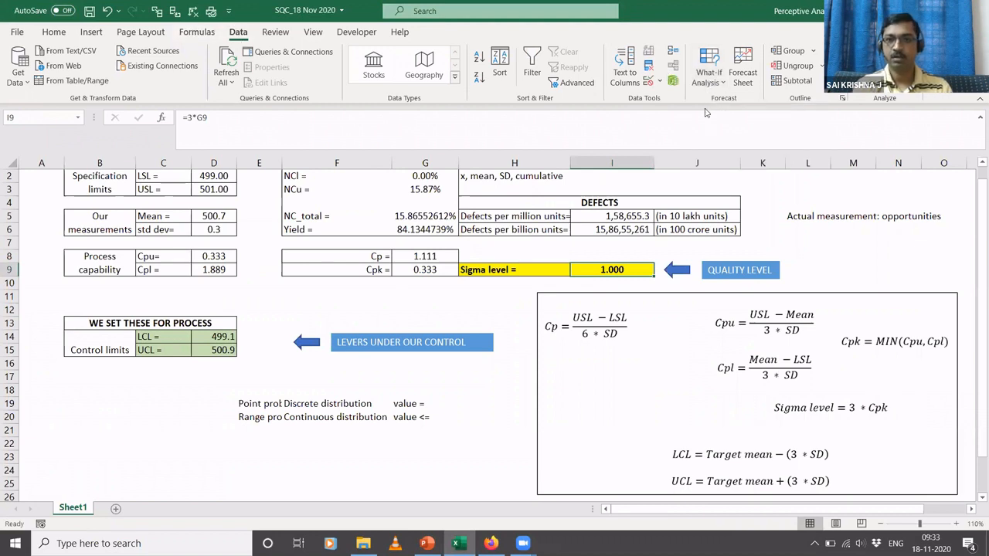
# - Use Goal Seek to bring the Sigma level in I9 to 6 by changing the std dev in D6, and check defects per billion in I6
pyautogui.click(708, 77)
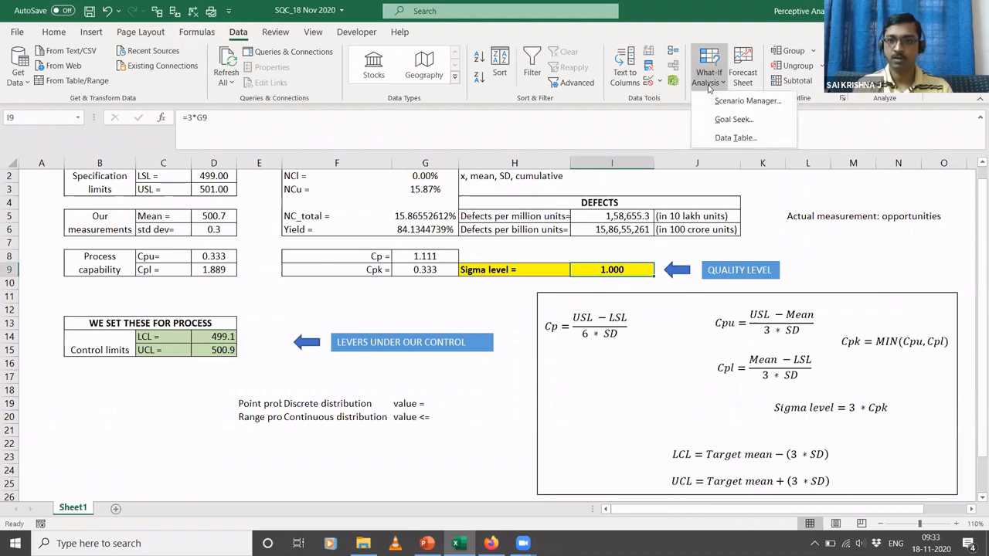
pyautogui.click(734, 120)
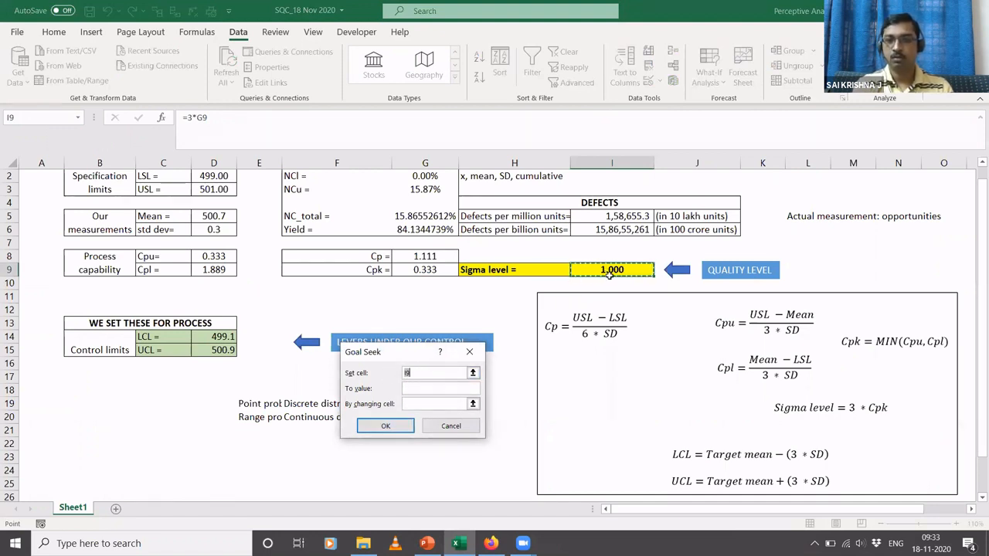
pyautogui.click(418, 387)
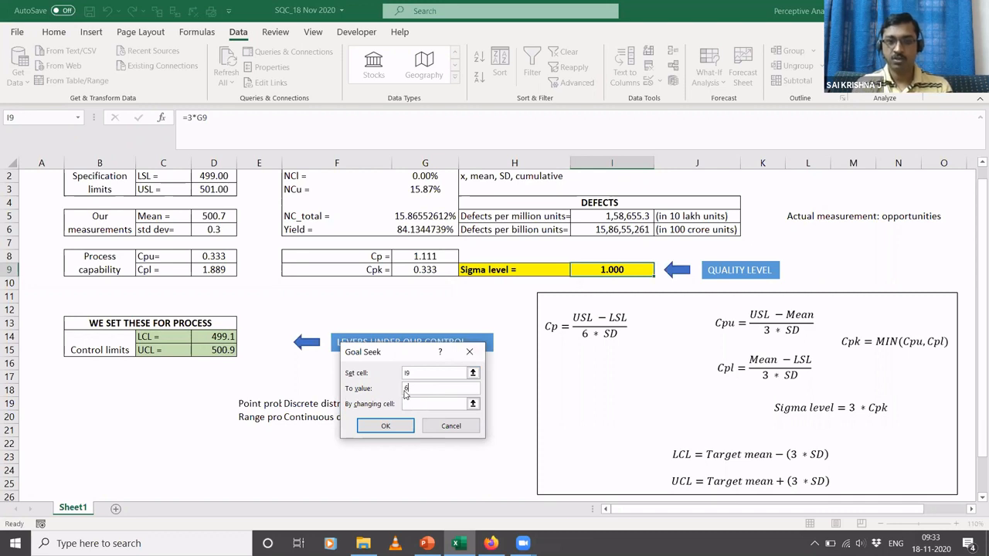
pyautogui.click(473, 403)
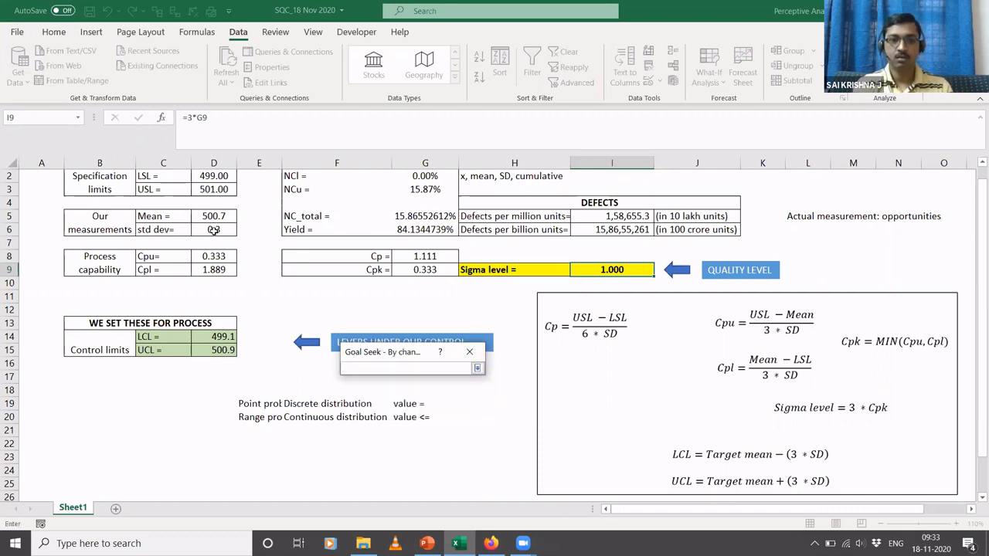
pyautogui.click(214, 229)
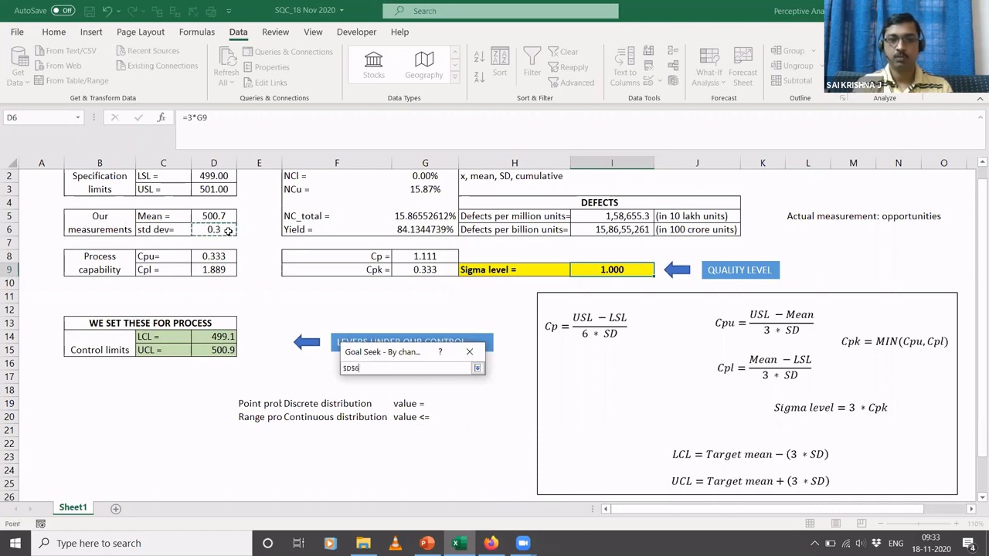
pyautogui.click(478, 369)
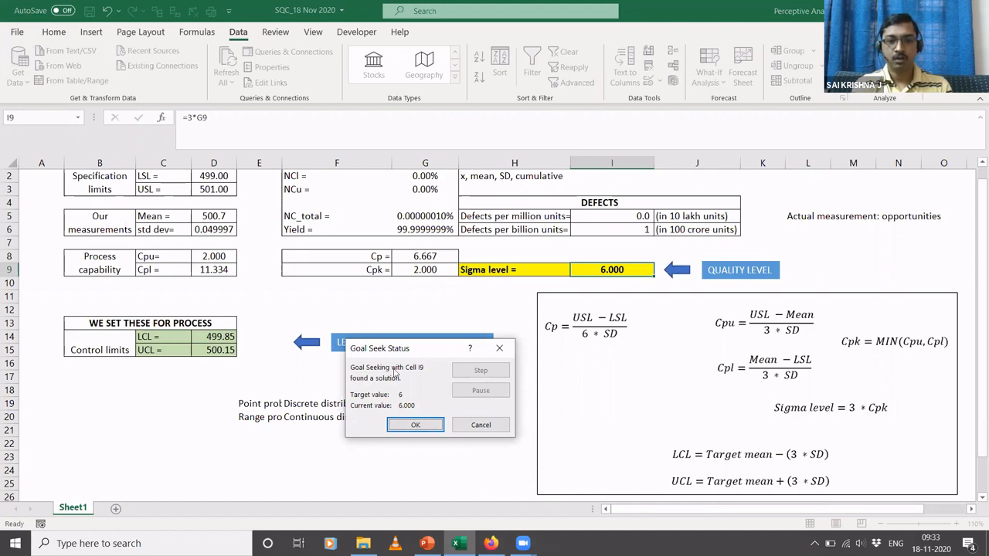
pyautogui.click(423, 425)
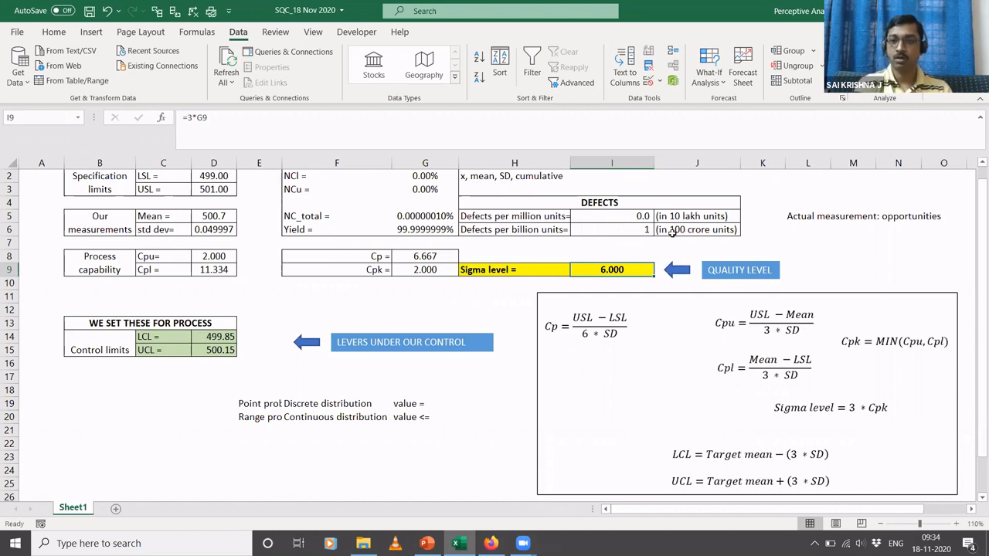
pyautogui.click(625, 230)
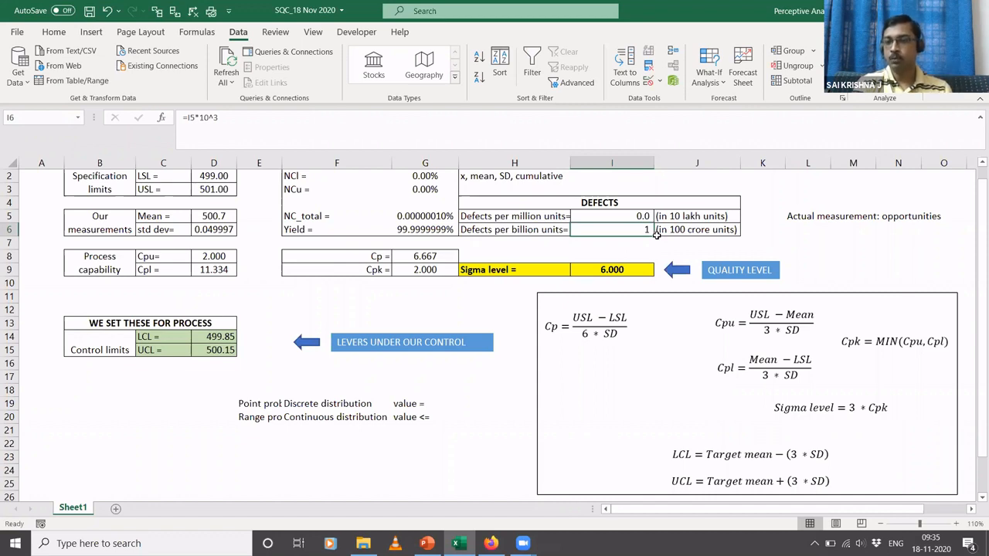
# - Run Goal Seek on the Sigma level in I9 with a target of 4.5, changing the std dev in D6, and keep the solution
pyautogui.click(577, 271)
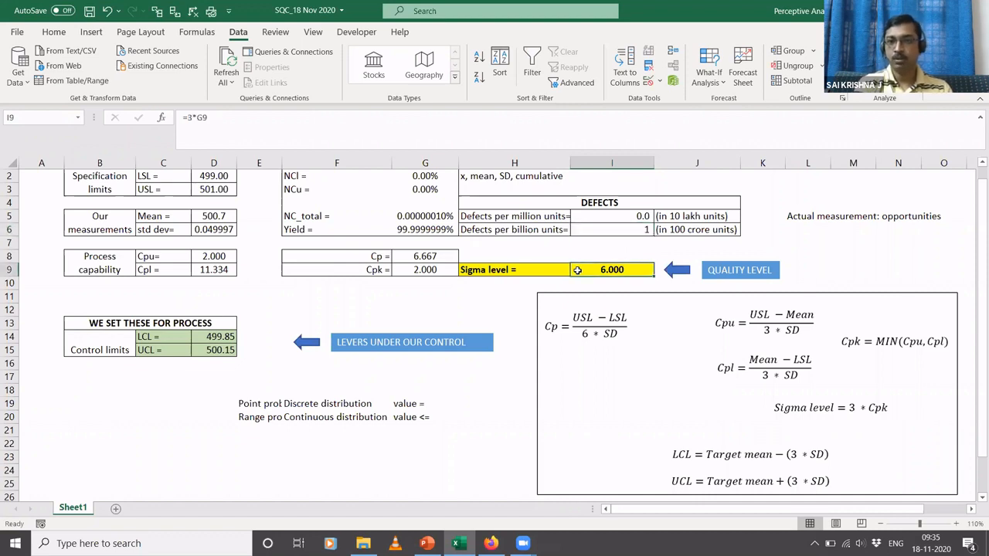
pyautogui.click(705, 81)
pyautogui.click(730, 119)
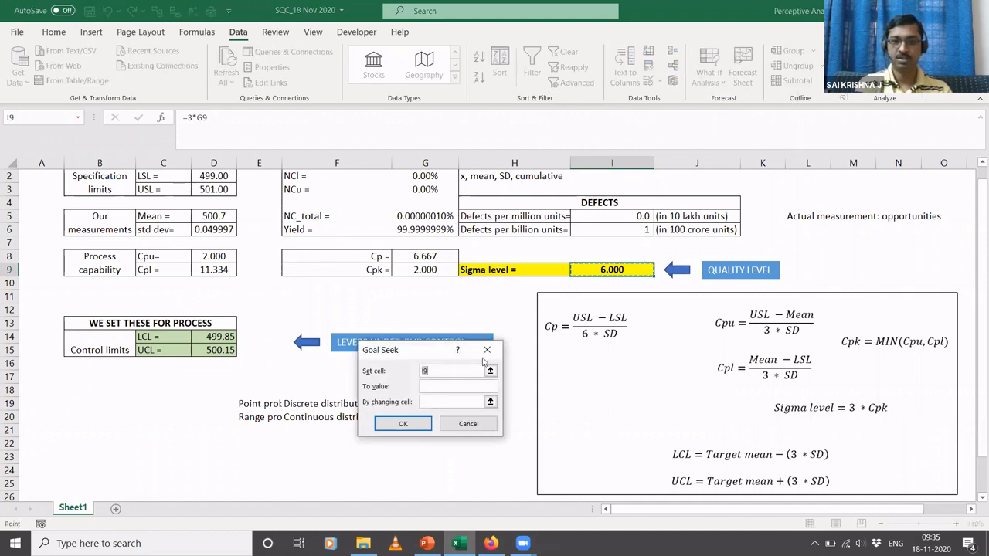
pyautogui.click(449, 385)
pyautogui.write('4')
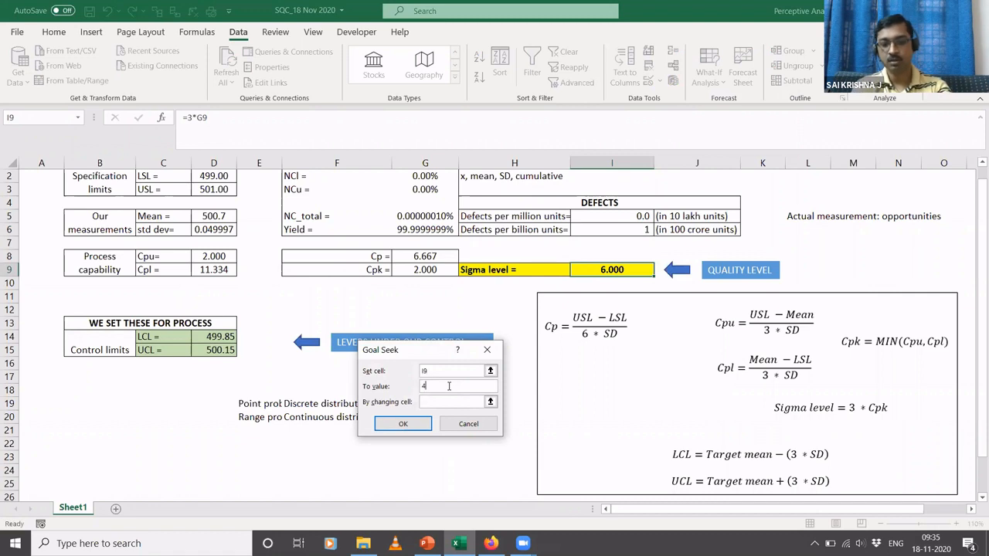
pyautogui.write('.')
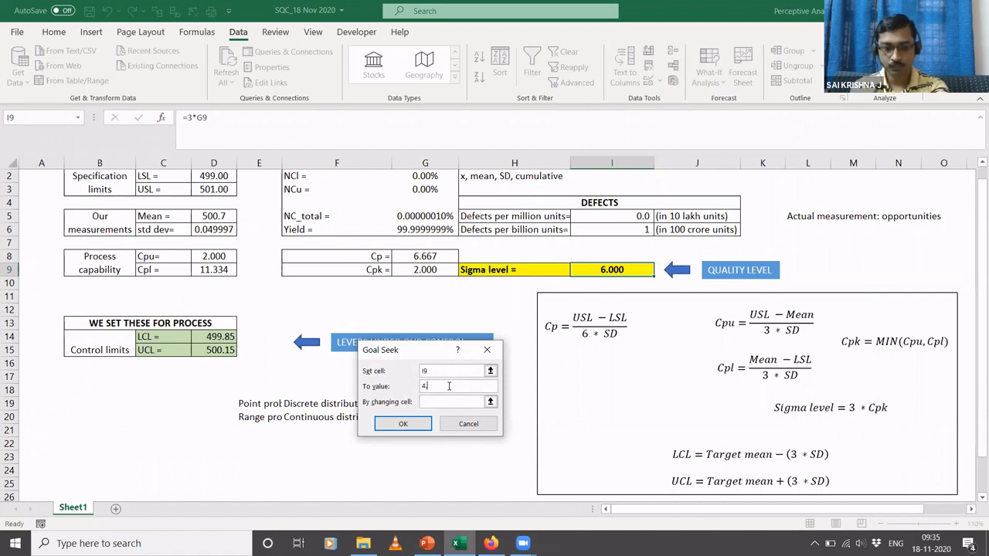
pyautogui.write('5')
pyautogui.click(489, 402)
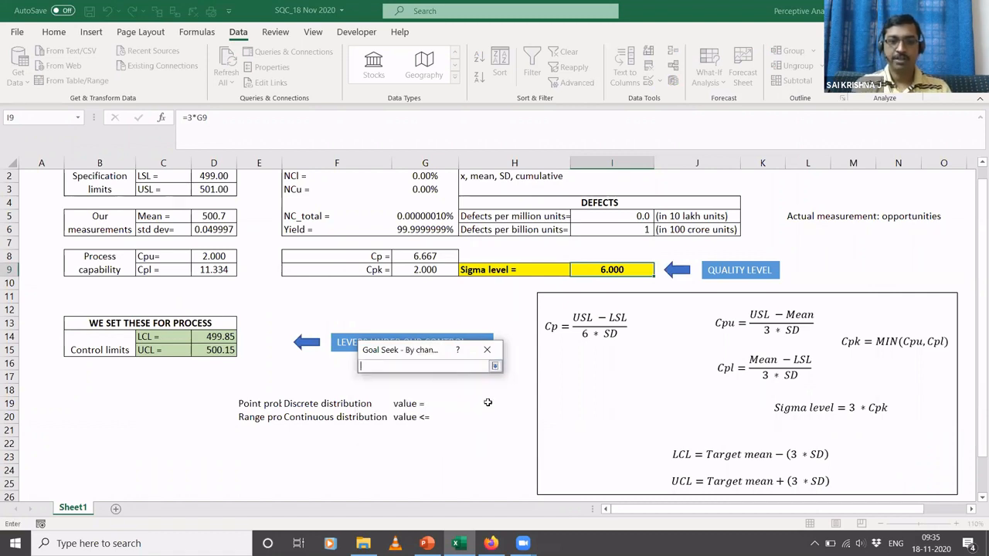
pyautogui.click(221, 231)
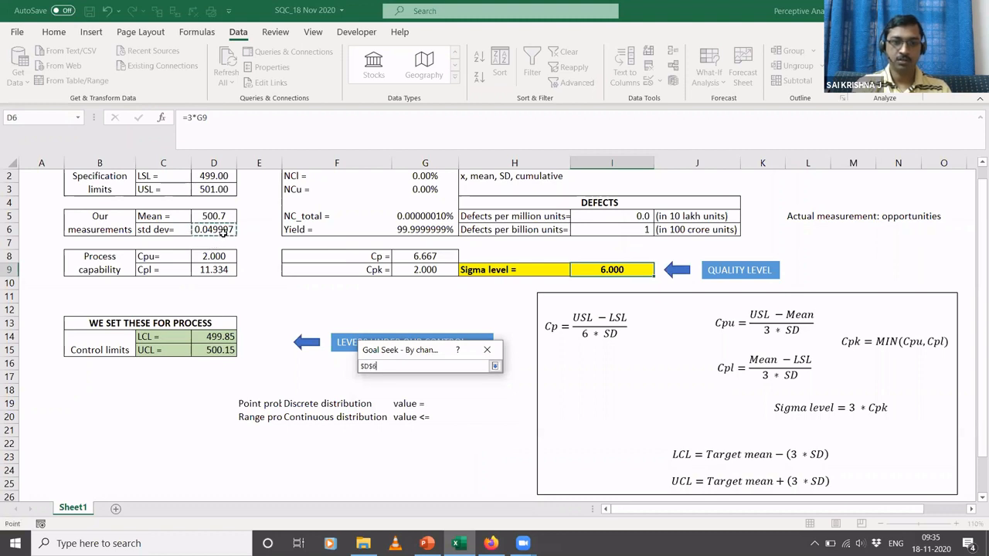
pyautogui.click(494, 365)
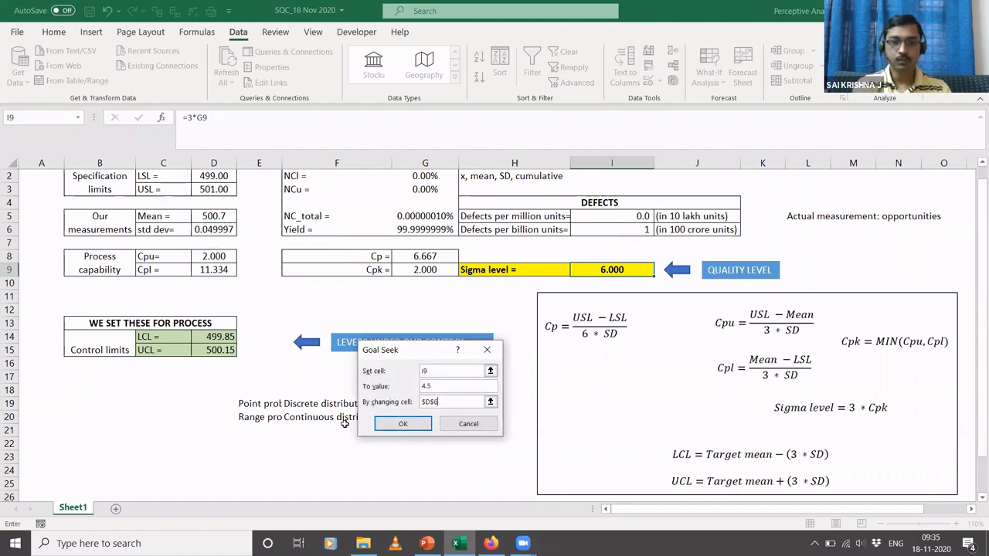
pyautogui.click(387, 427)
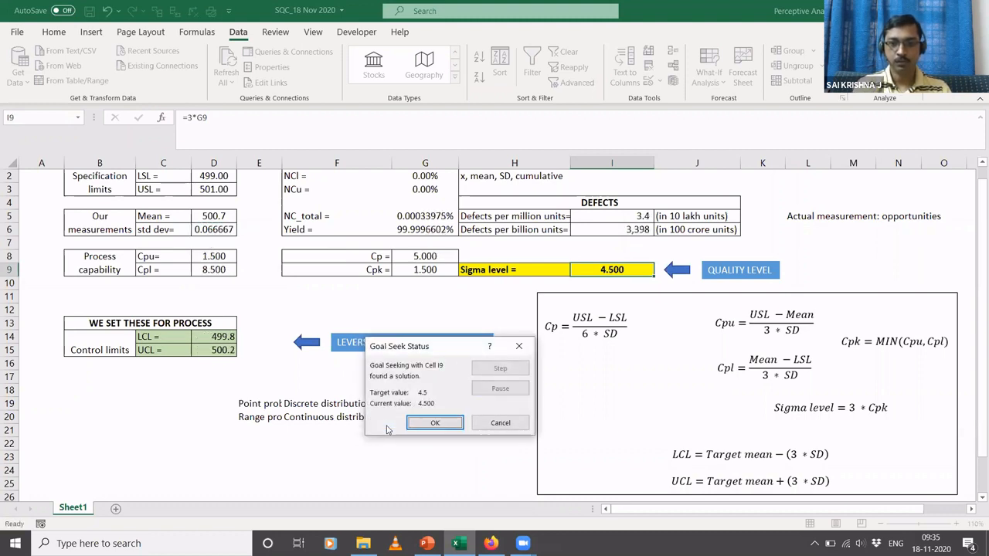
pyautogui.click(432, 423)
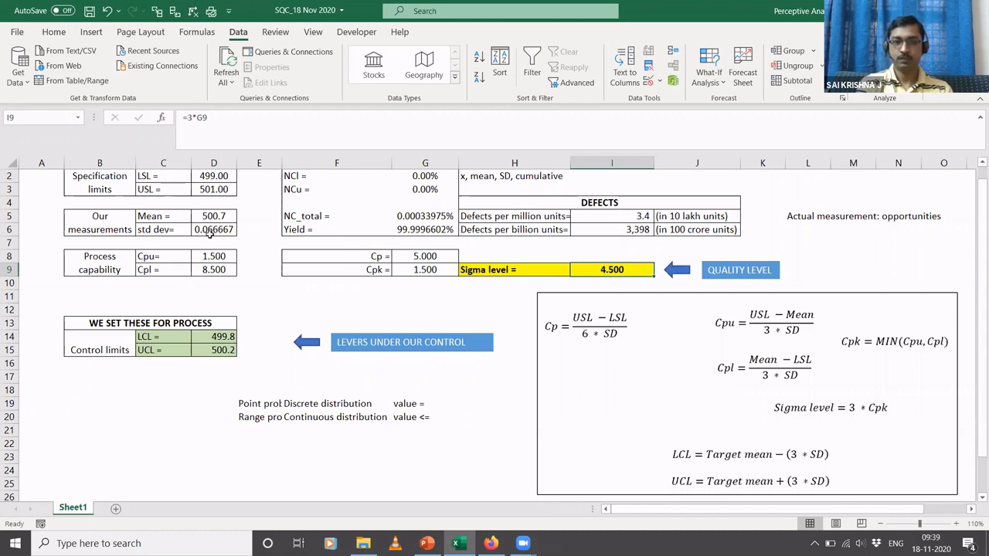
# - Inspect the control limit formulas for LCL in D14 and UCL in D15 with their std dev reference, leaving both unedited
pyautogui.click(211, 337)
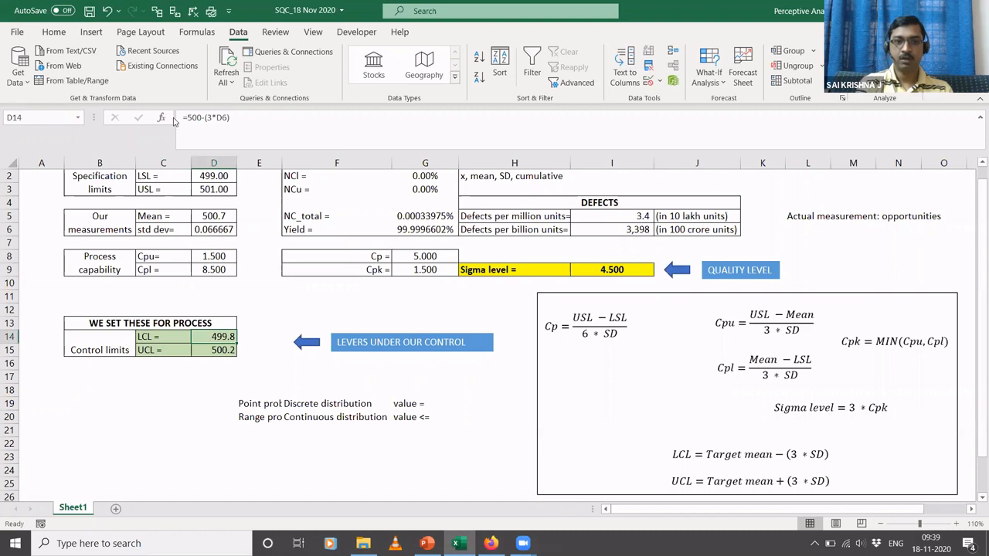
pyautogui.click(255, 118)
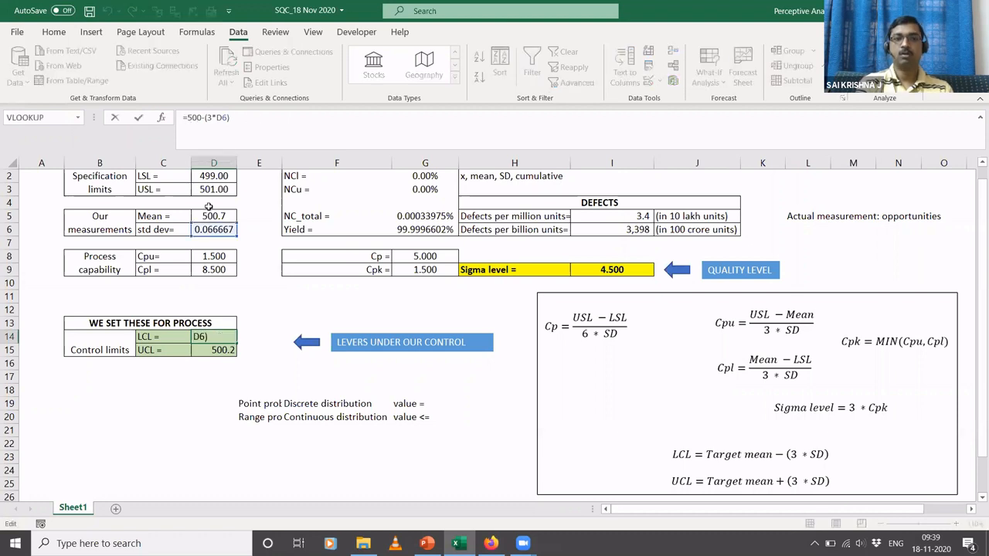
pyautogui.press('Escape')
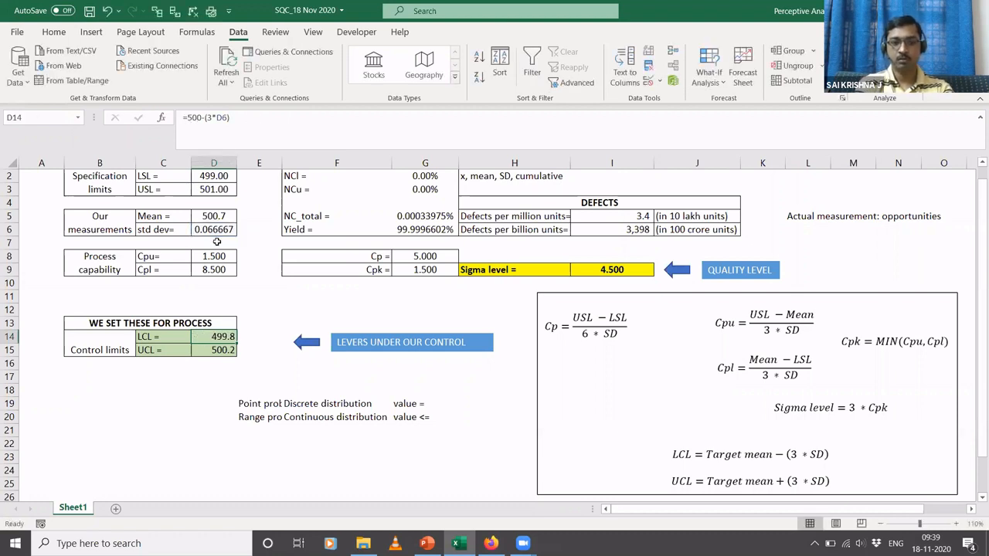
pyautogui.press('Down')
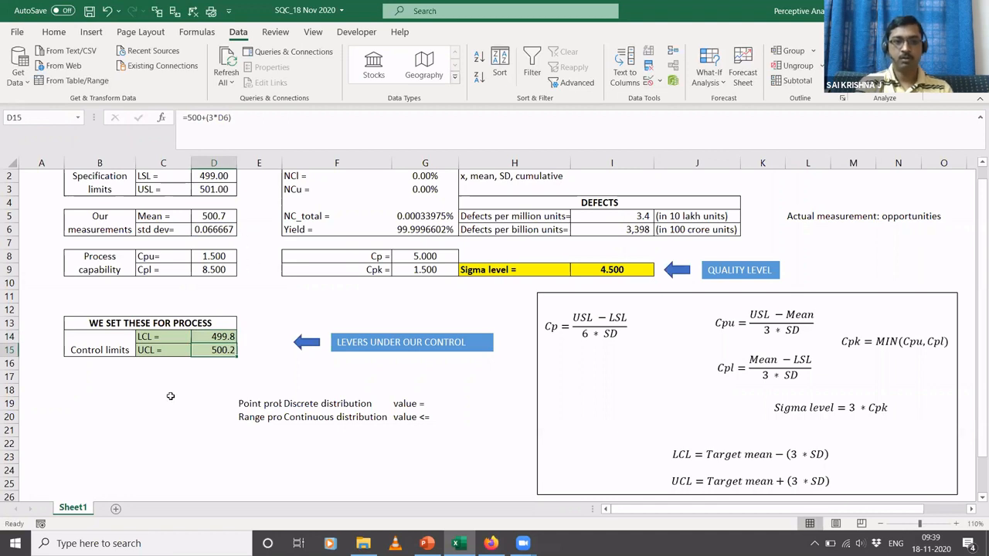
pyautogui.press('F2')
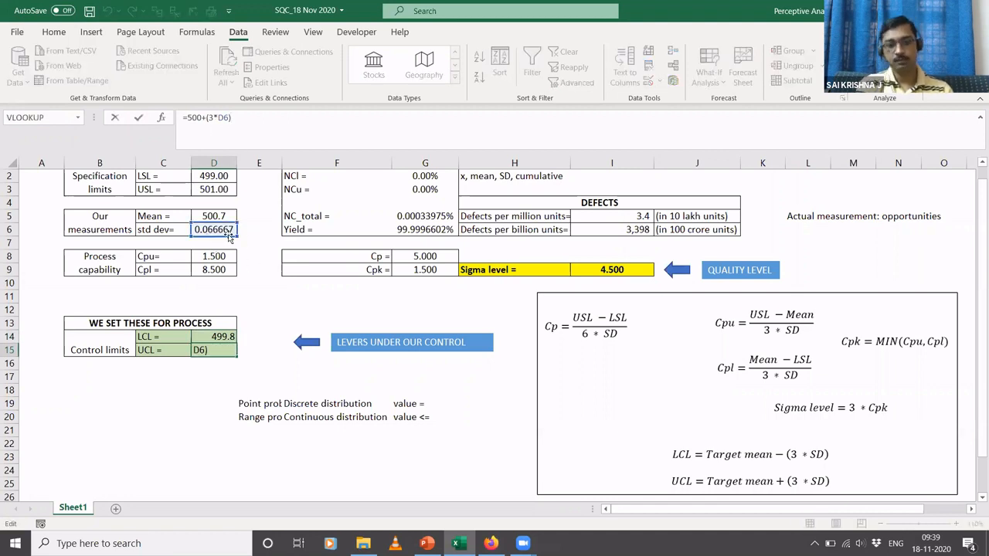
pyautogui.press('Escape')
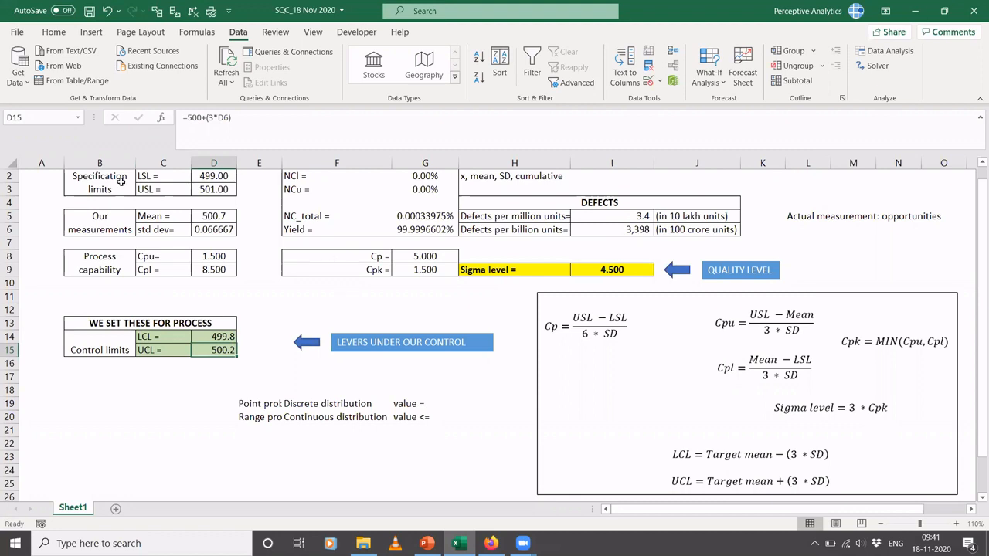
pyautogui.scroll(1, 177, 209)
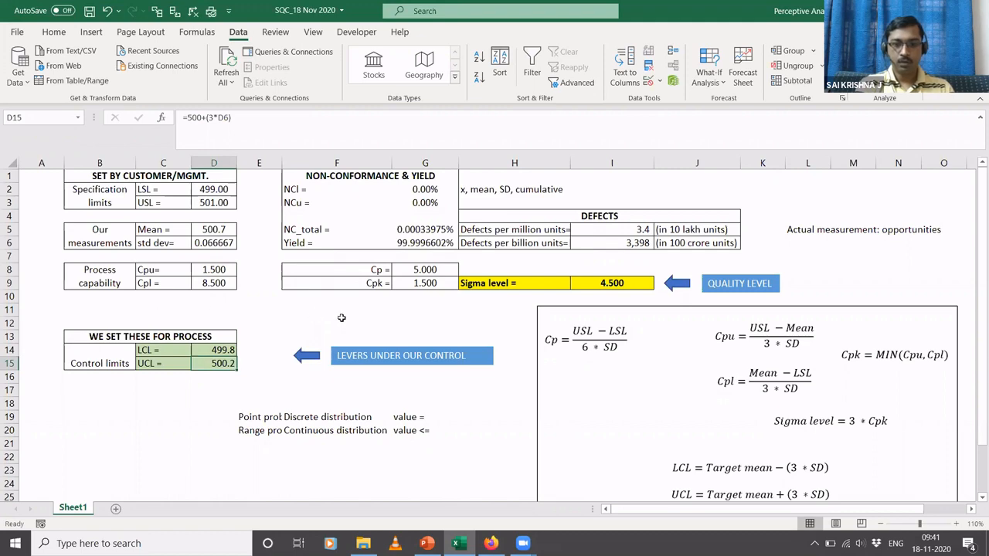
# - Switch to PowerPoint, start the slide show from slide 4, and advance to slide 7, "Other points"
pyautogui.click(441, 541)
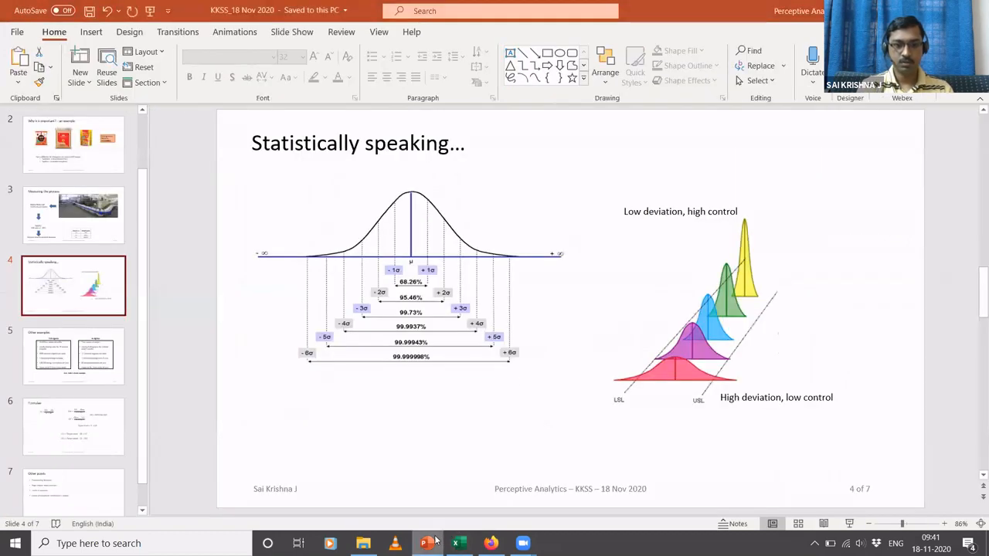
pyautogui.click(847, 523)
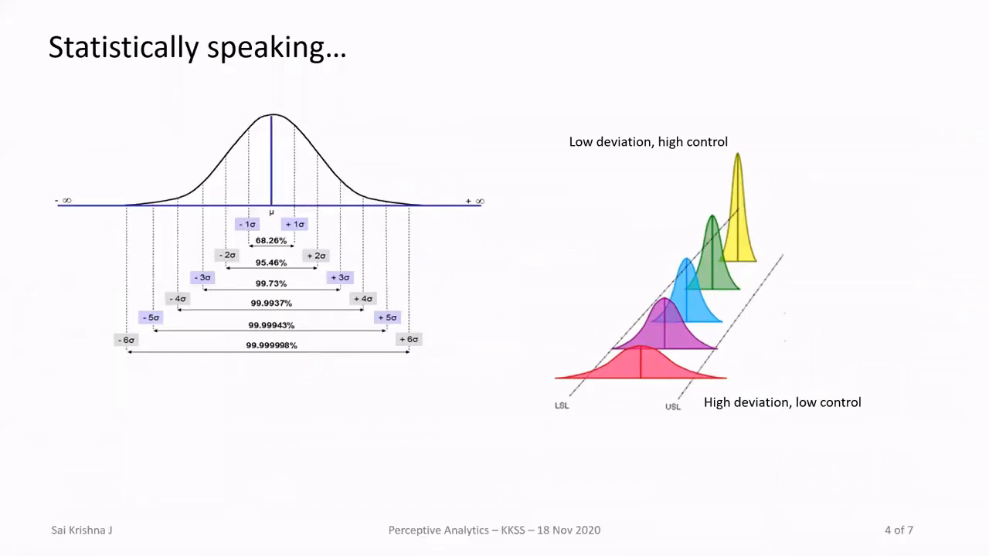
pyautogui.press('Right')
pyautogui.press('Right')
pyautogui.press('Right')
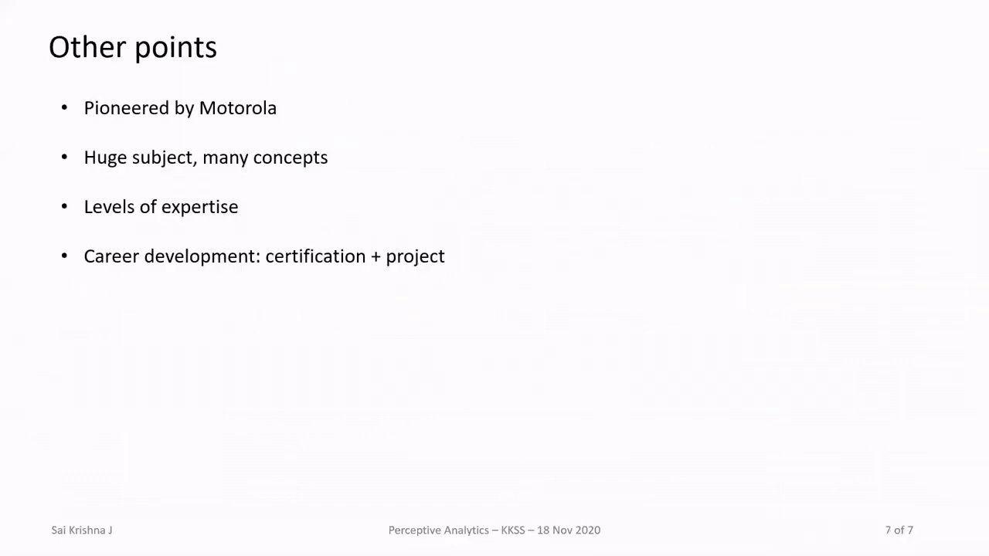